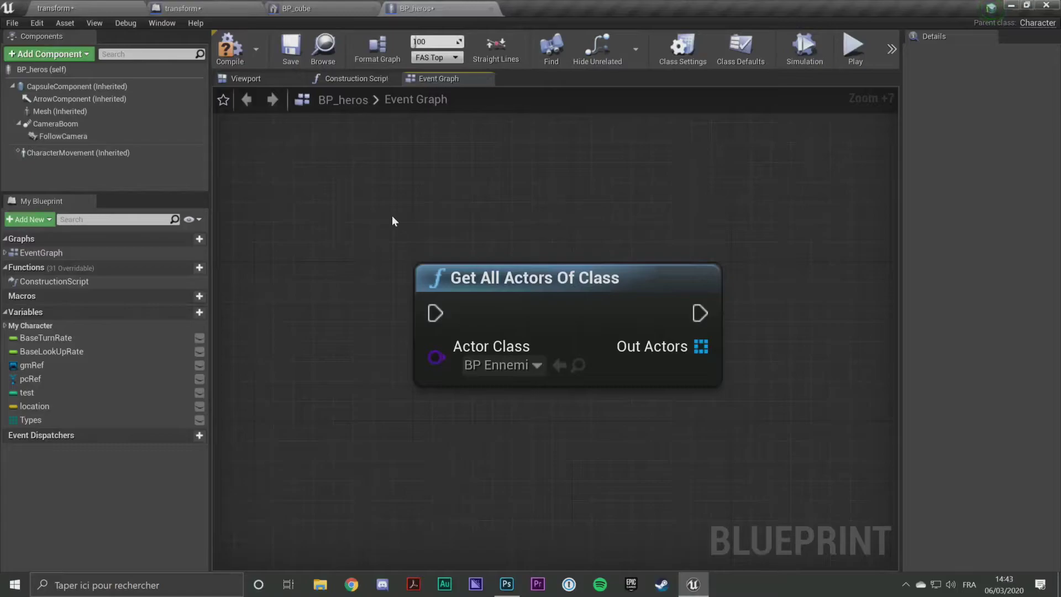
Set the Get All Actors Of Class node's Actor Class to BP_ennemi.
left_click_drag(378, 231, 491, 284)
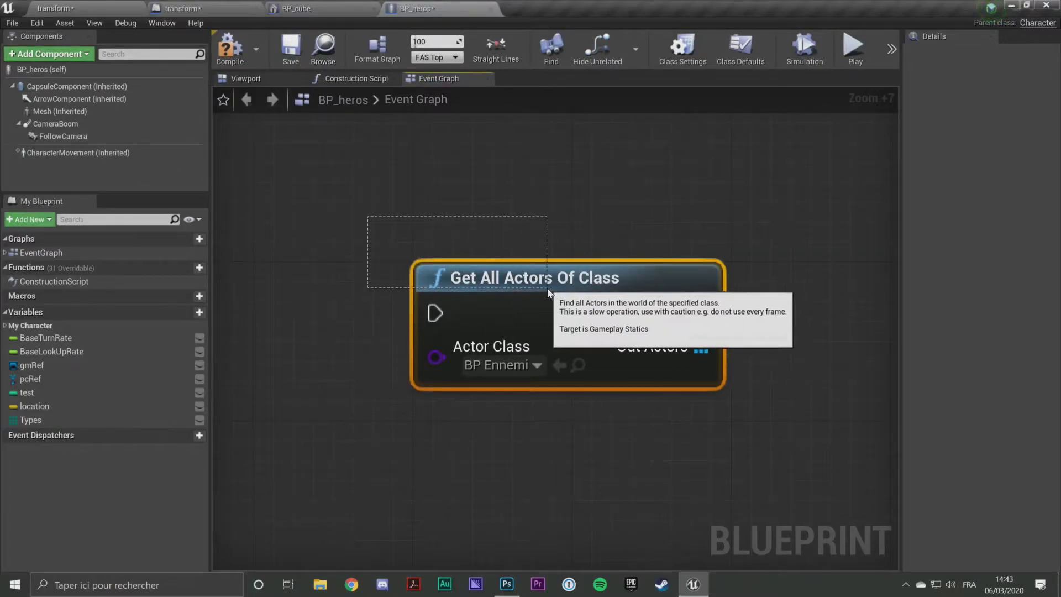
left_click(443, 244)
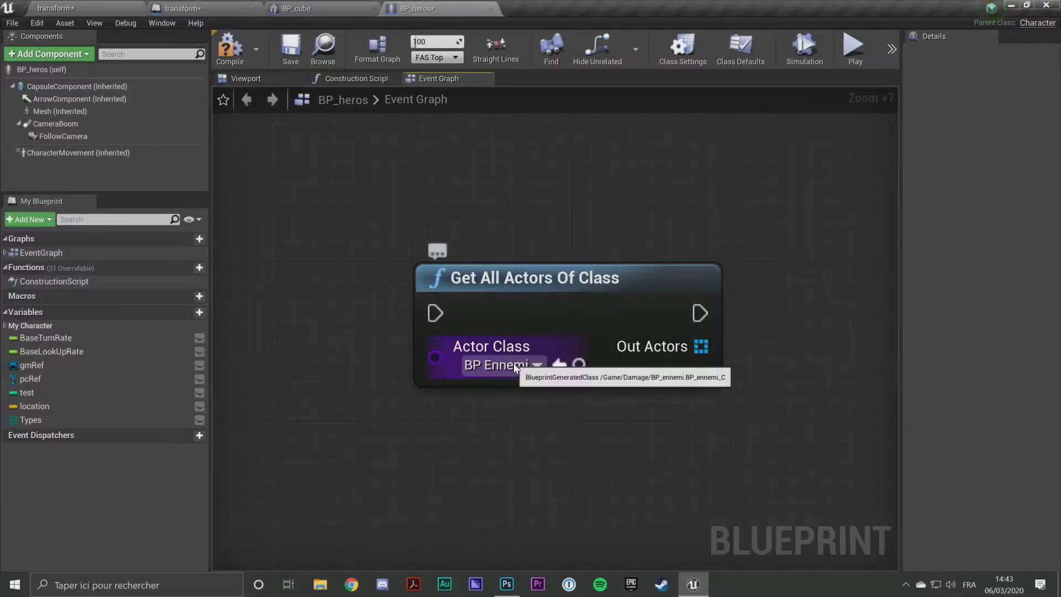
left_click(535, 365)
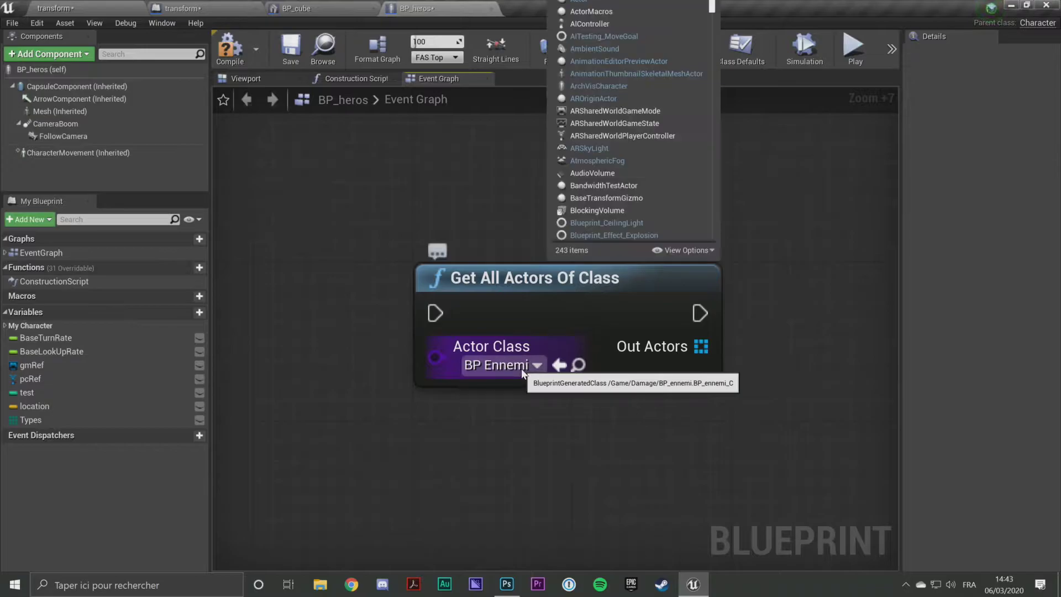
mouse_move(712, 6)
left_mouse_down()
mouse_move(714, 51)
mouse_move(698, 116)
left_mouse_up()
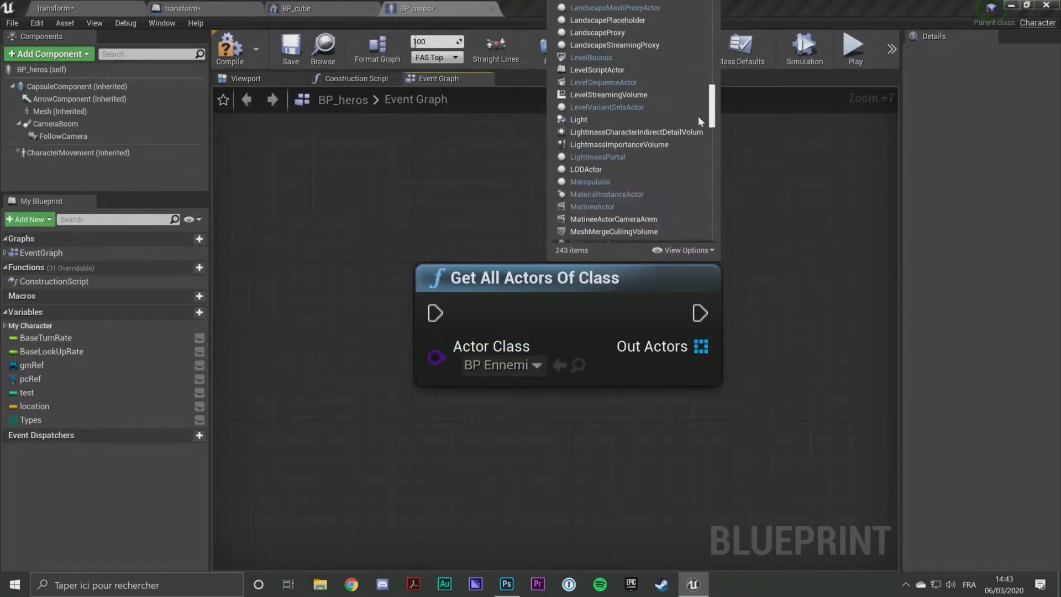
left_click_drag(698, 116, 705, 50)
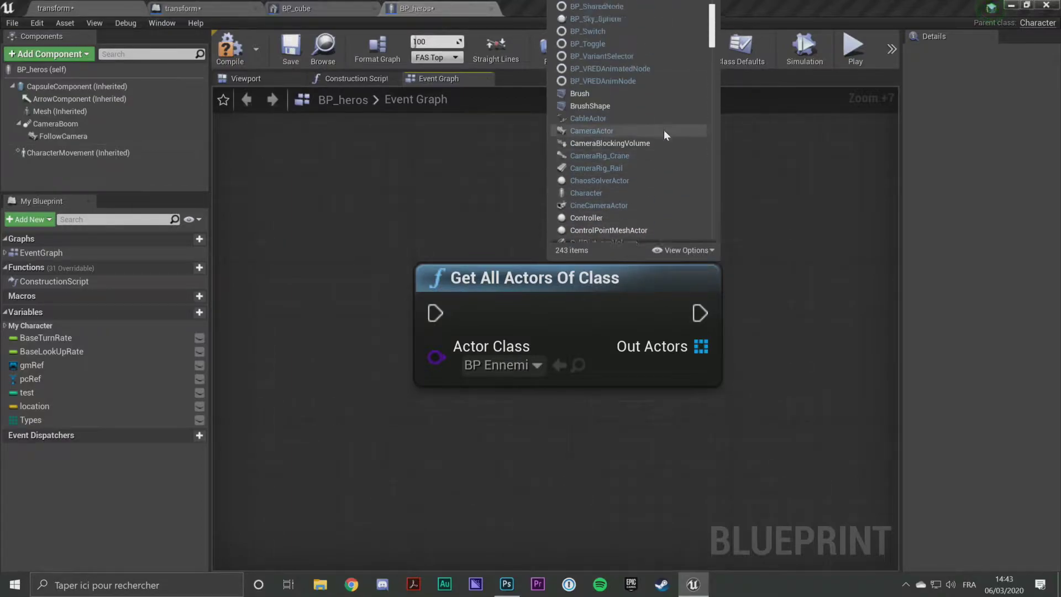
scroll(661, 131, "up", 5)
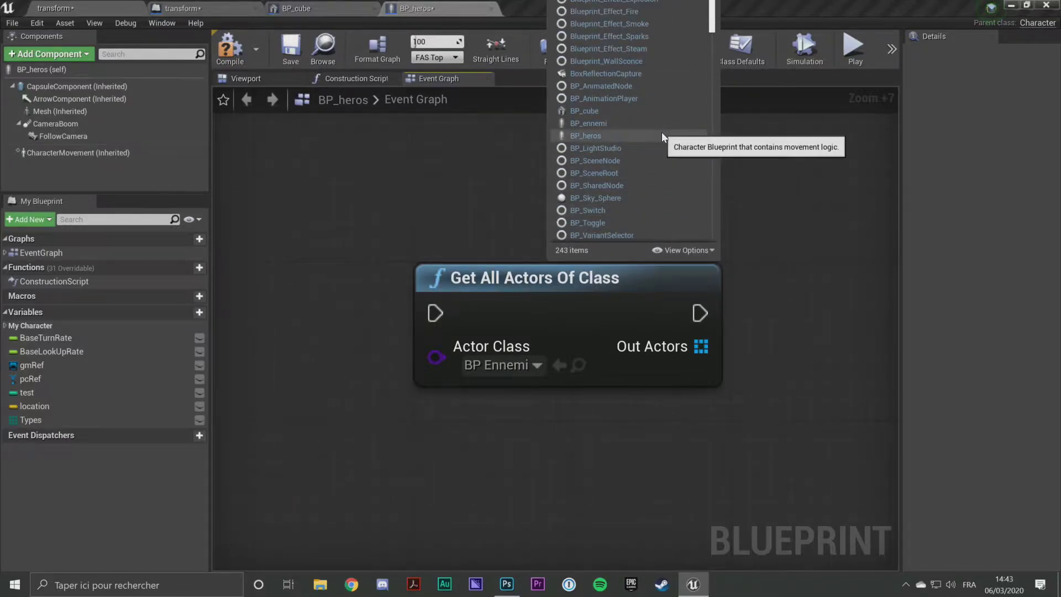
left_click(608, 125)
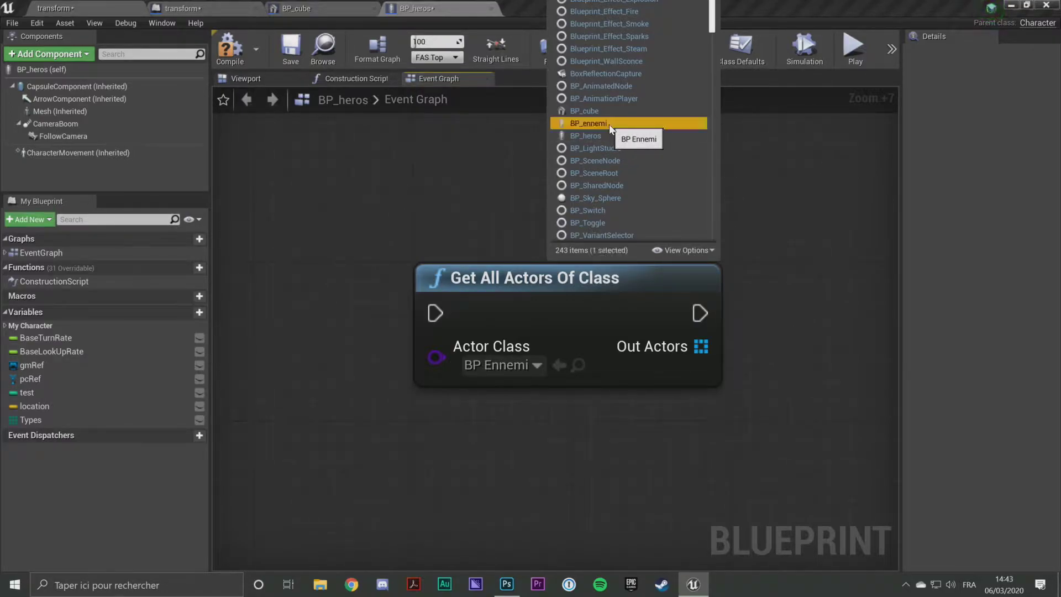
left_click(417, 386)
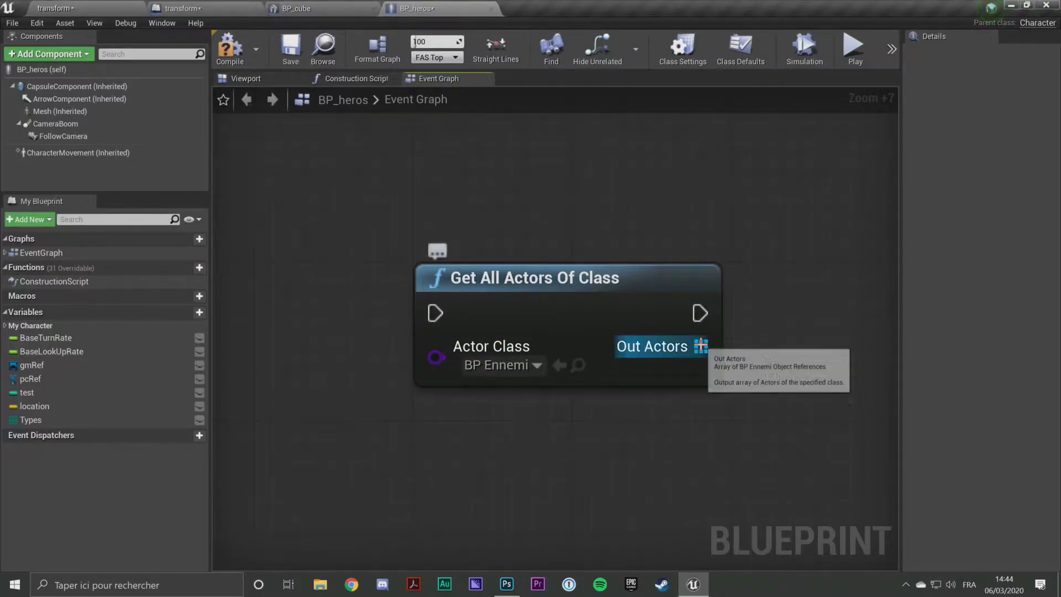
Try pulling connections from Out Actors, cancelling each without adding a node.
right_click_drag(738, 342, 669, 327)
left_click_drag(631, 331, 721, 319)
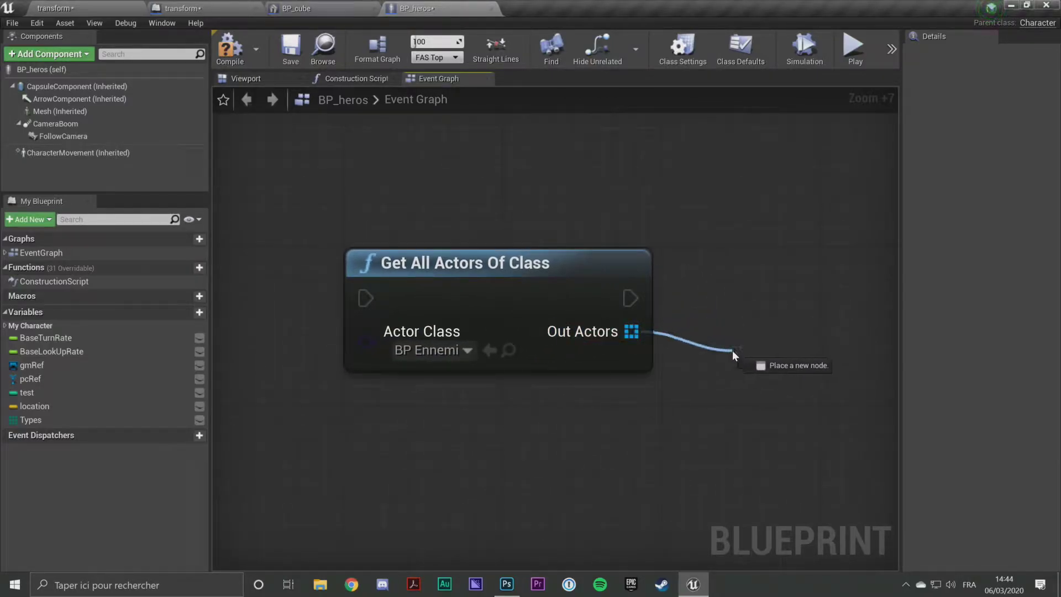
left_click_drag(712, 373, 713, 369)
key("Escape")
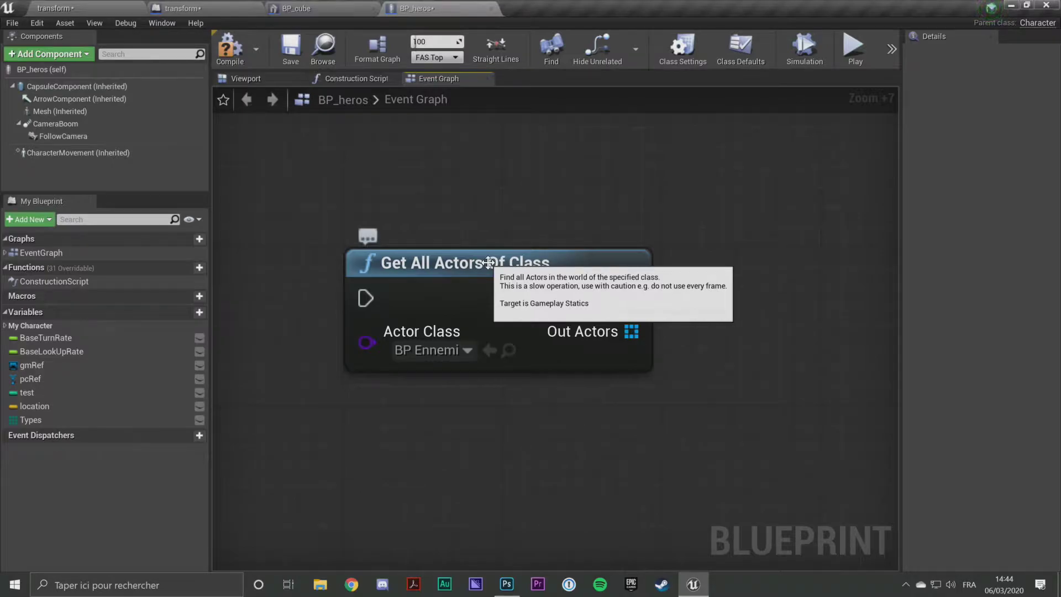
right_click_drag(457, 225, 485, 215)
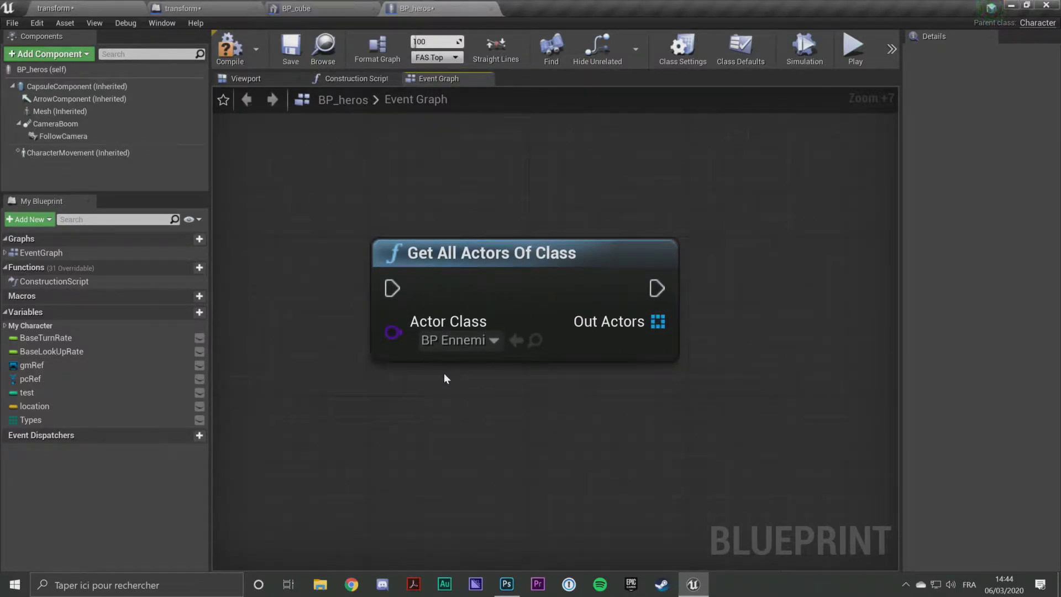
left_click_drag(658, 321, 748, 371)
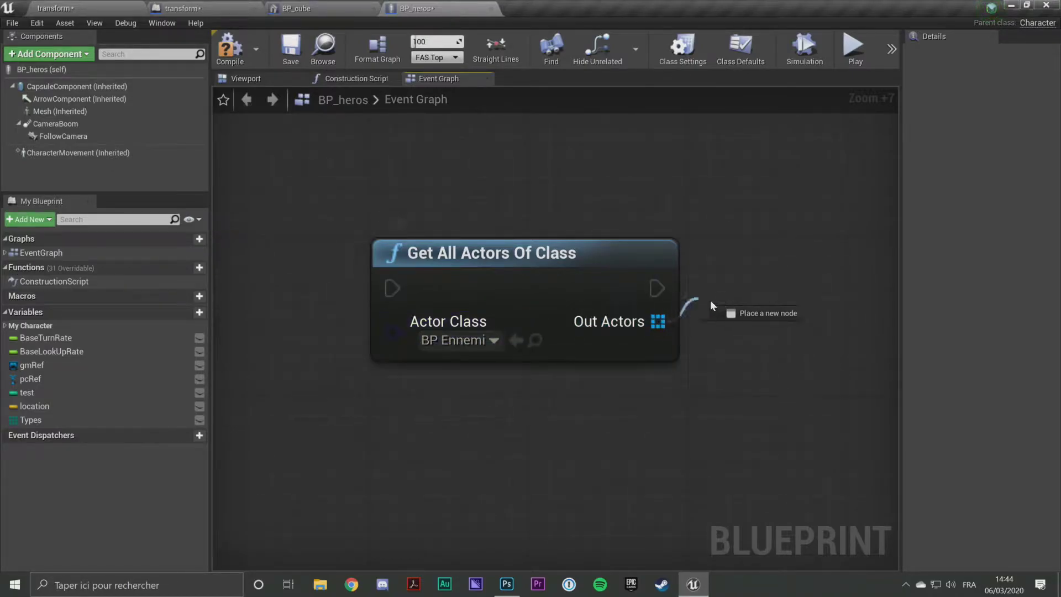
left_click(723, 267)
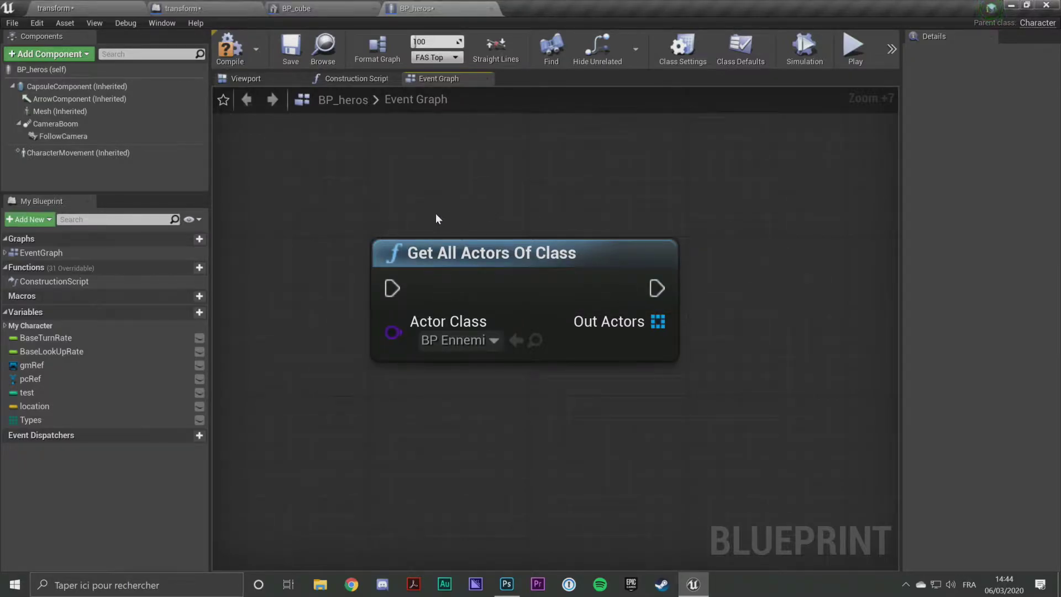
Add an Event Tick node wired to Get All Actors, then delete it and reposition Get All Actors.
right_click_drag(363, 219, 322, 246)
right_click(294, 256)
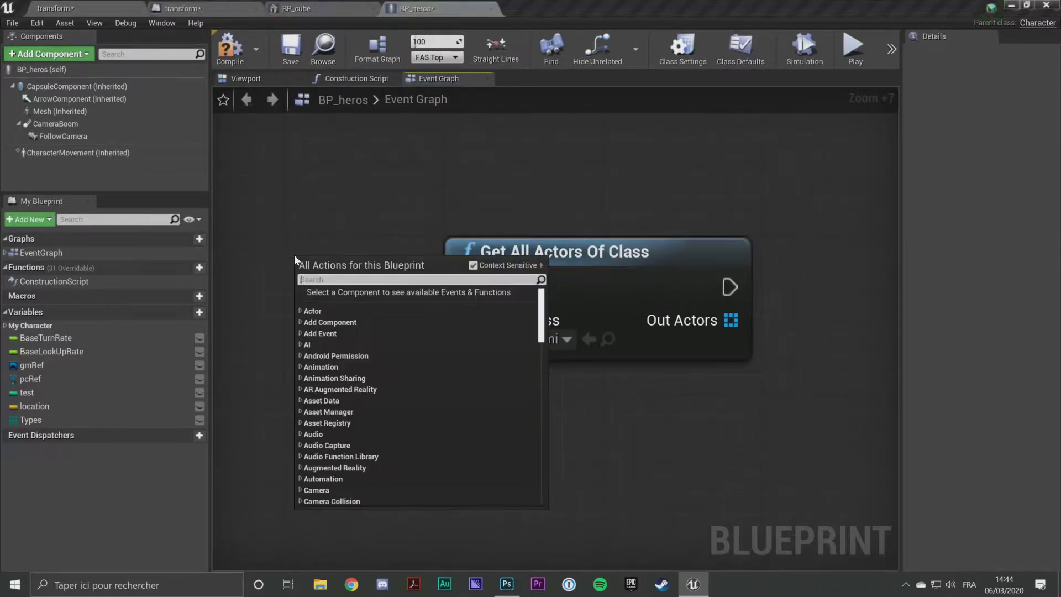
type("event ti")
key("Return")
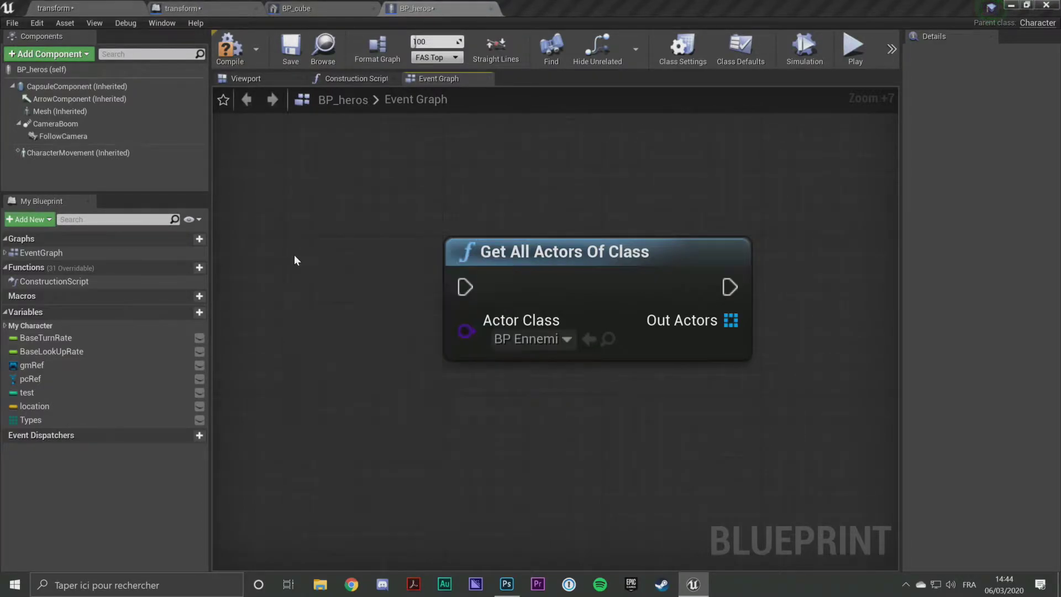
left_click_drag(392, 306, 454, 286)
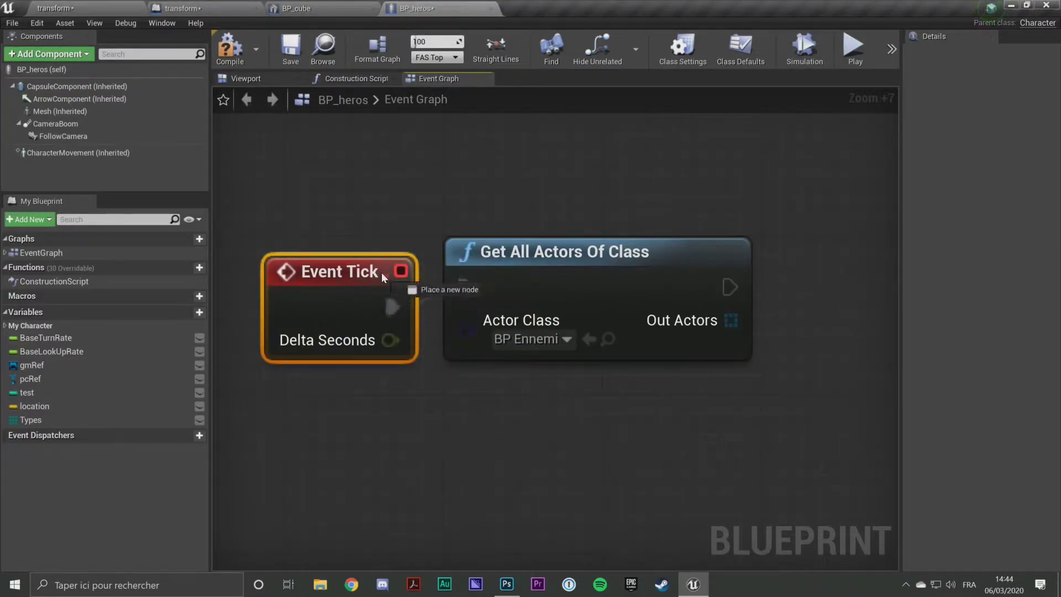
left_click_drag(381, 273, 366, 265)
key("Escape")
left_click_drag(393, 307, 464, 287)
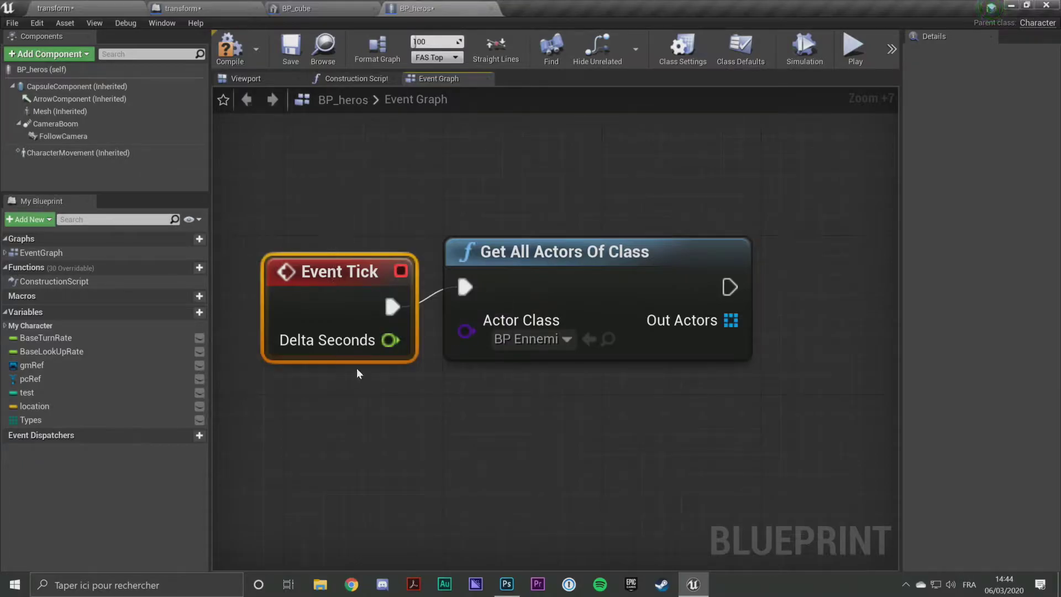
key("Delete")
left_click_drag(672, 260, 530, 236)
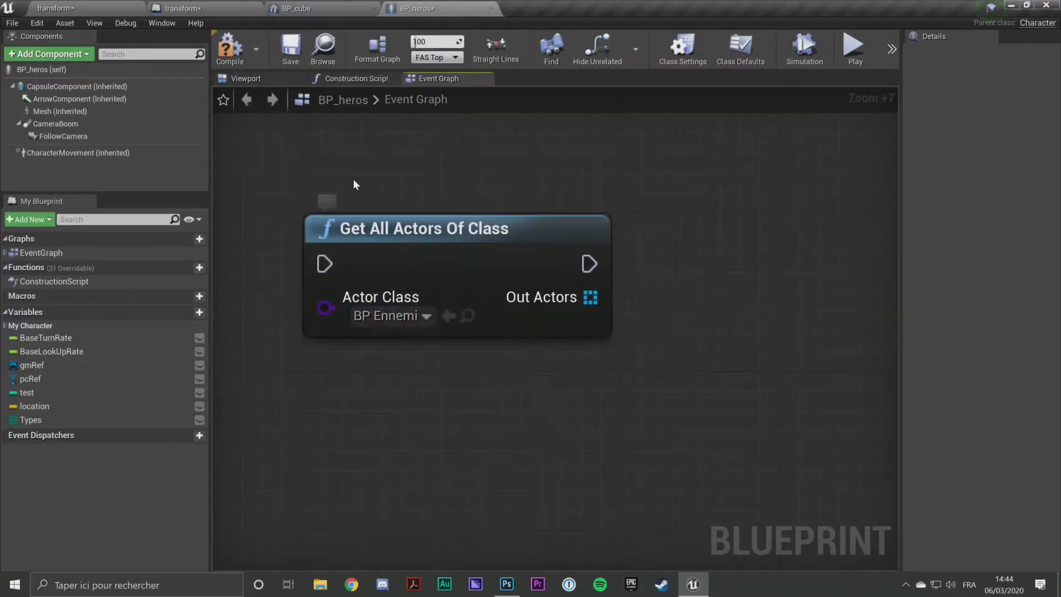
right_click_drag(353, 184, 412, 192)
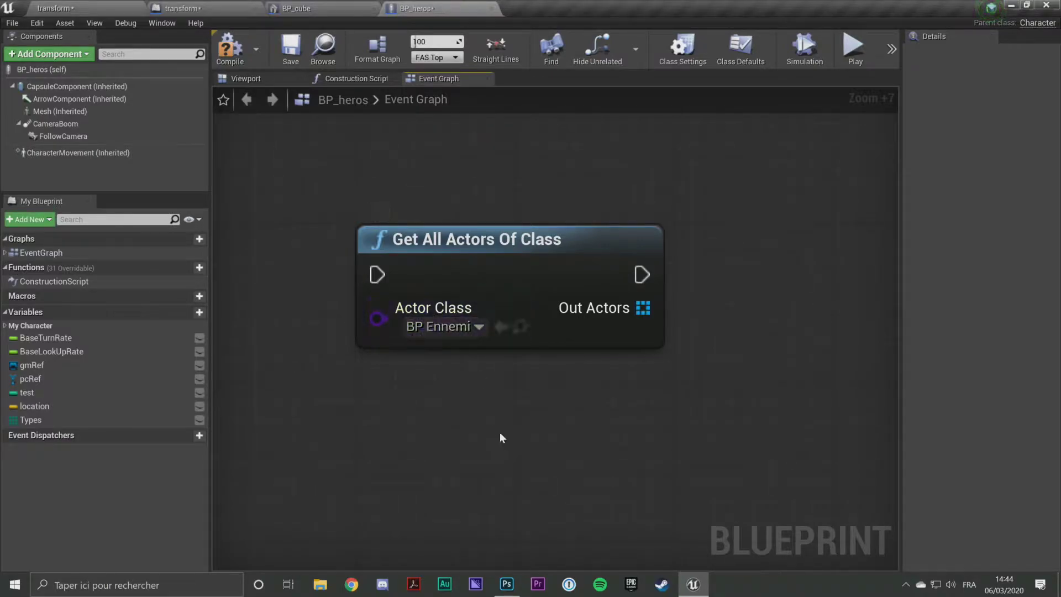
In BP_cube, select the point light above the cube and orbit around it.
left_click(305, 7)
left_click(250, 79)
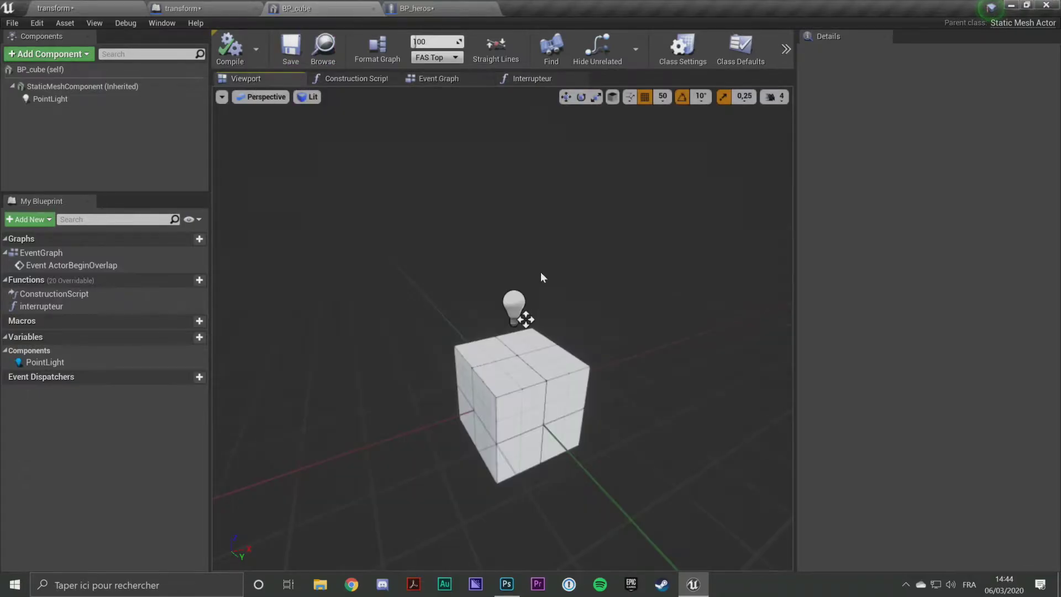
left_click(513, 303)
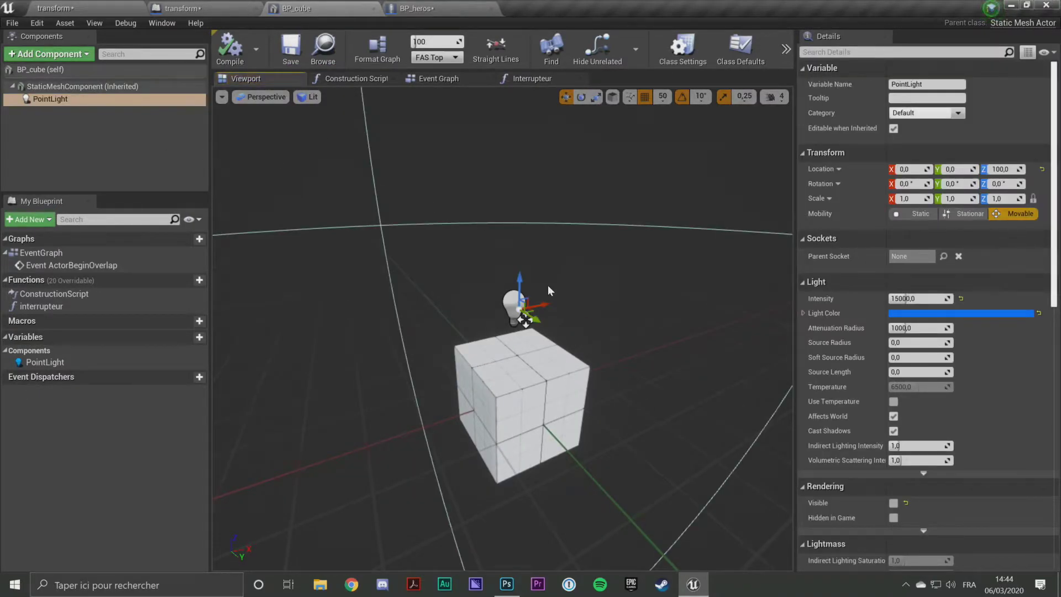
left_click_drag(617, 327, 497, 368, "alt")
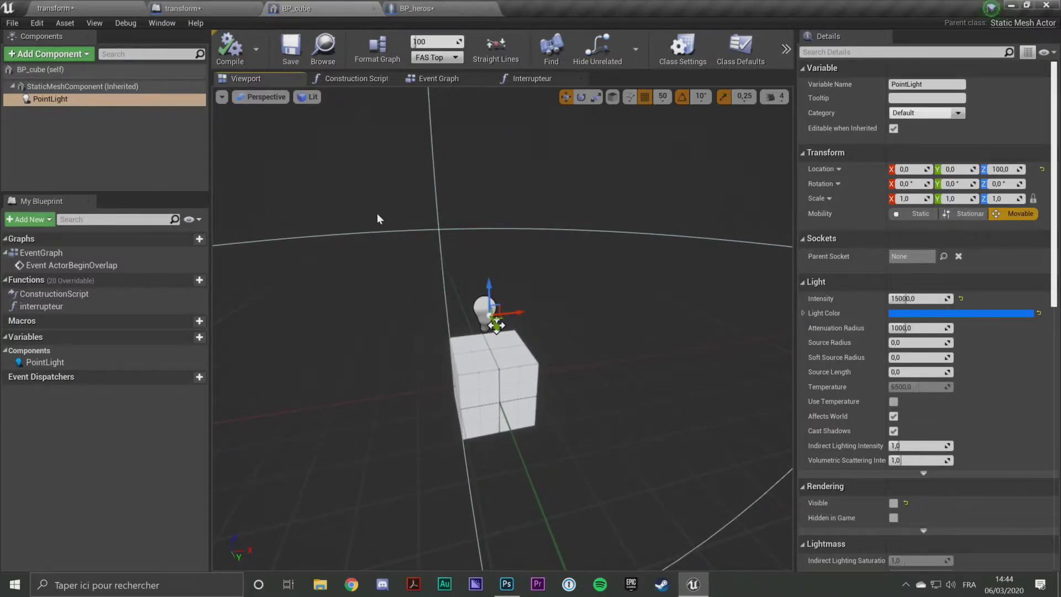
Back in BP_heros, change Get All Actors Of Class's Actor Class to BP Cube.
left_click(427, 8)
left_click_drag(298, 161, 500, 253)
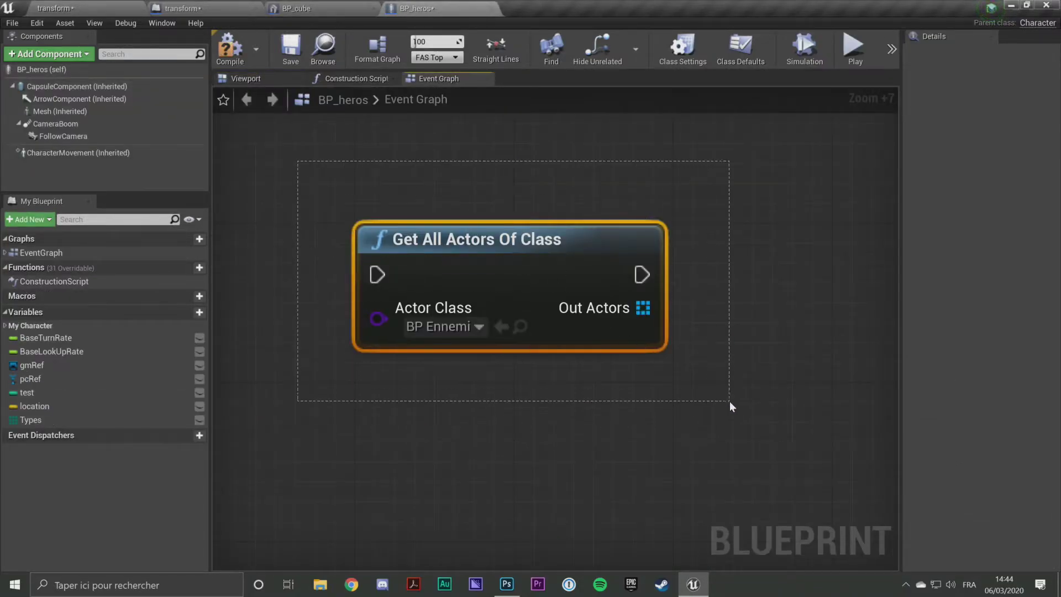
left_click_drag(729, 402, 727, 401)
left_click(459, 327)
type("cube")
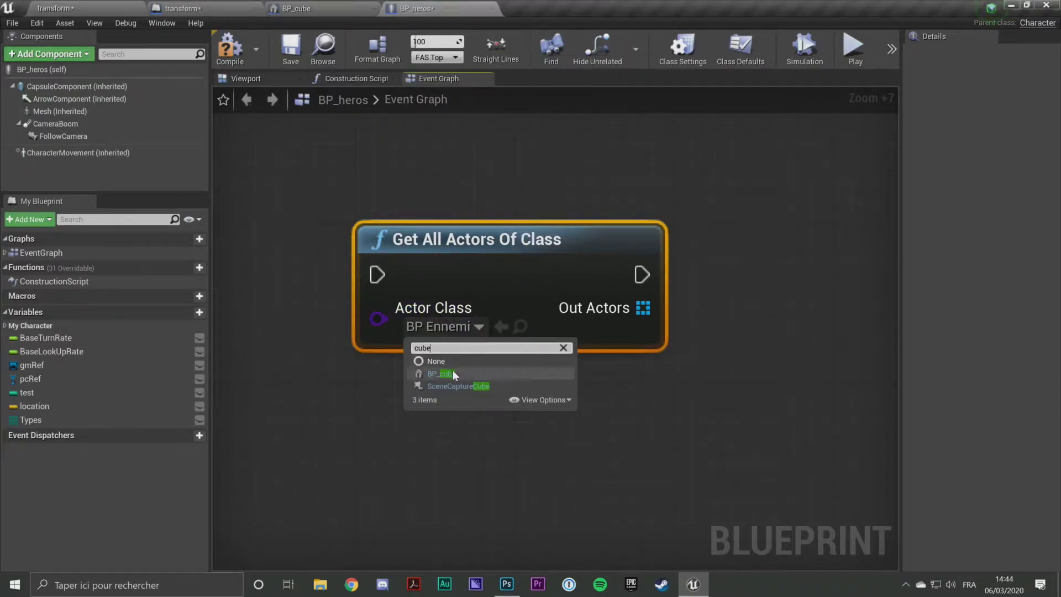
left_click(442, 374)
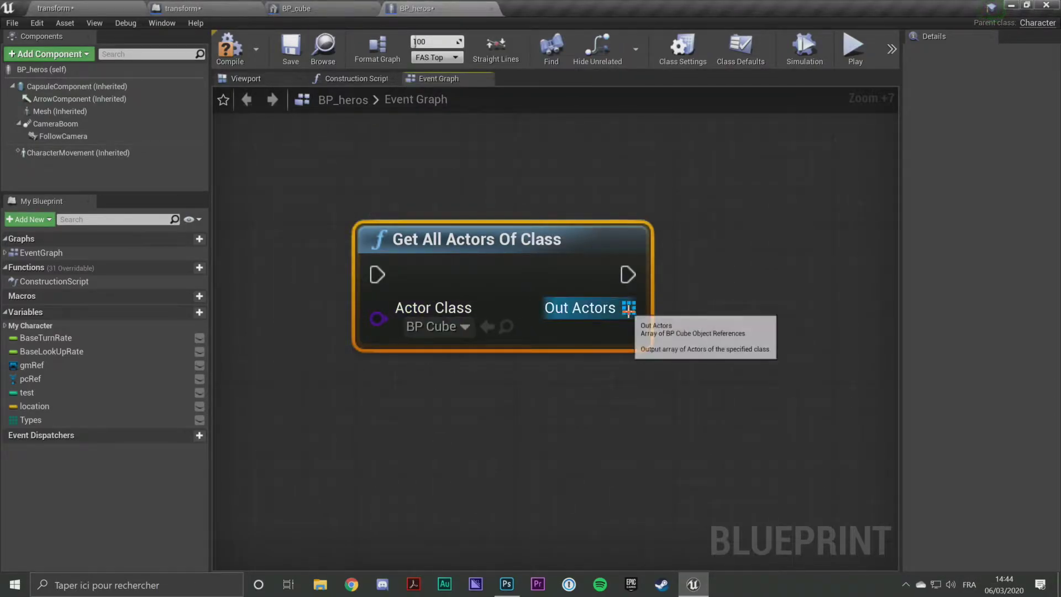
left_click_drag(628, 309, 732, 349)
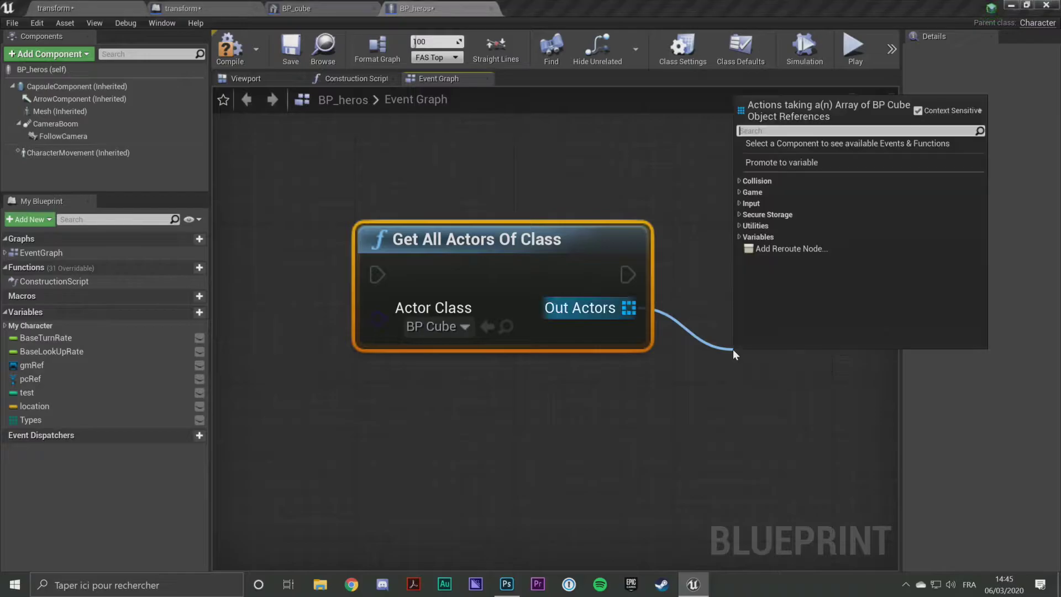
left_click(593, 175)
Compile BP_heros and inspect the Right Mouse Button and Get All Actors nodes.
left_click(246, 58)
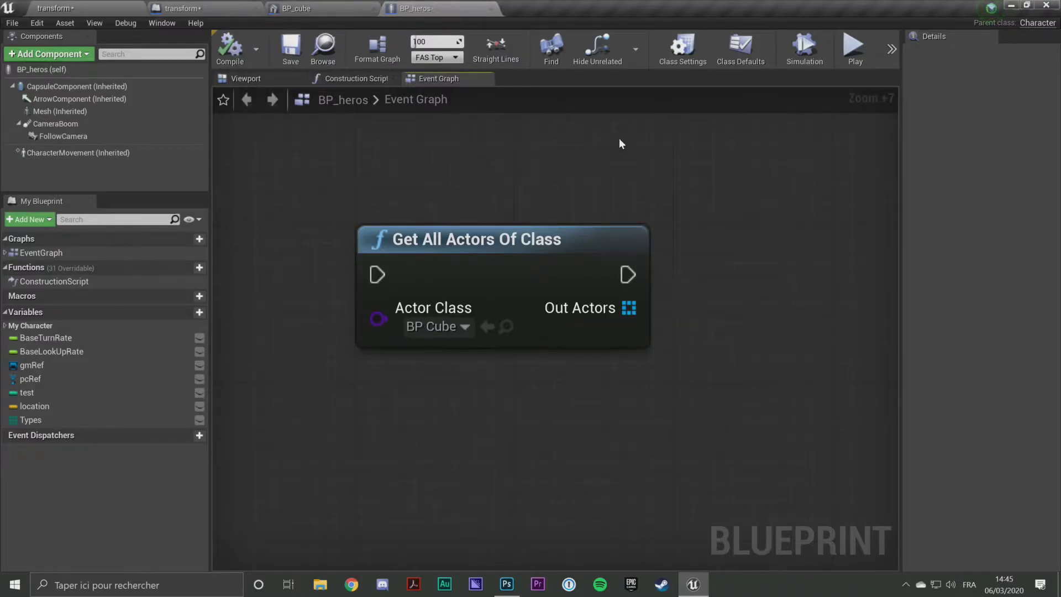
left_click_drag(287, 157, 687, 386)
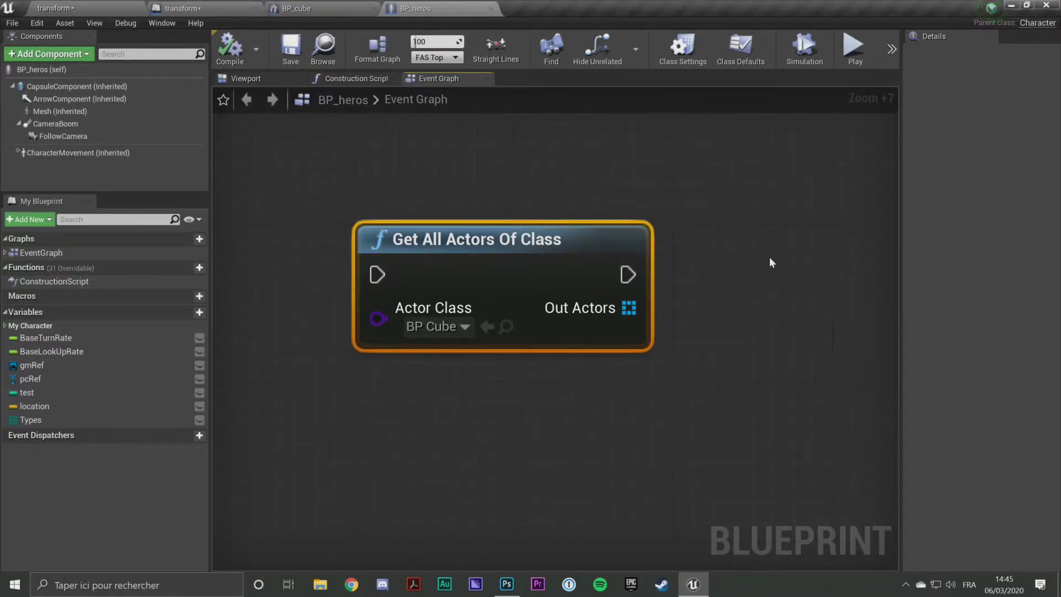
key("ctrl+z")
right_click_drag(635, 250, 355, 239)
scroll(334, 200, "down", 1)
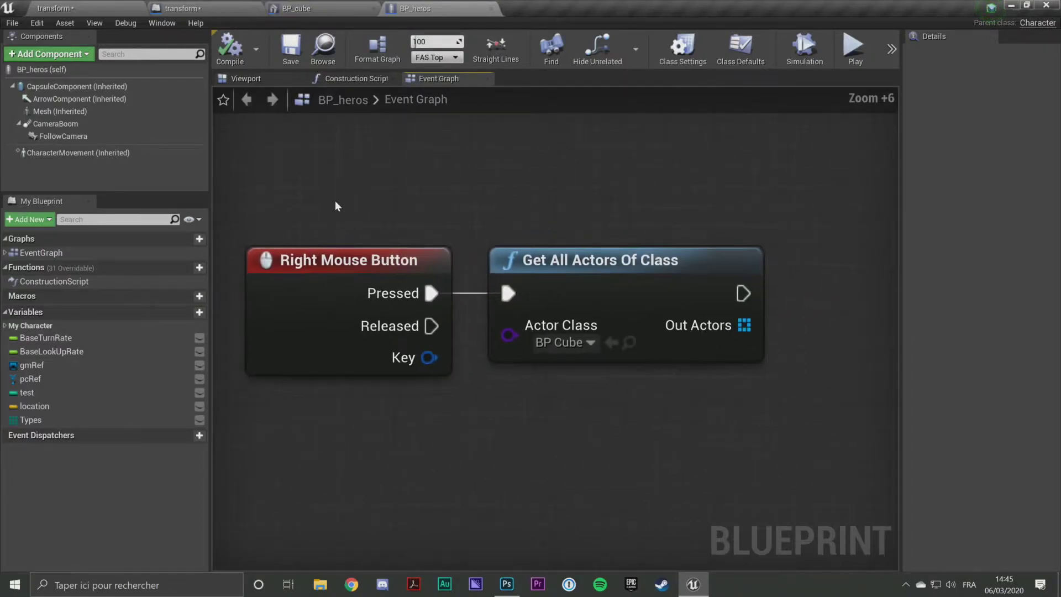
left_click_drag(285, 166, 380, 297)
left_click_drag(406, 381, 406, 381)
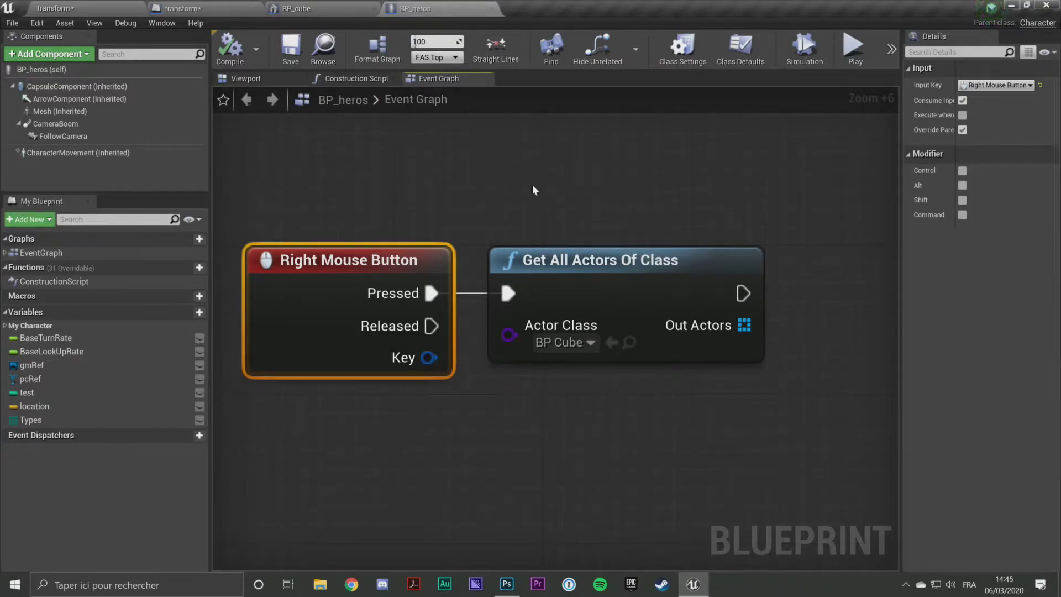
left_click(663, 310)
right_click_drag(733, 395, 628, 383)
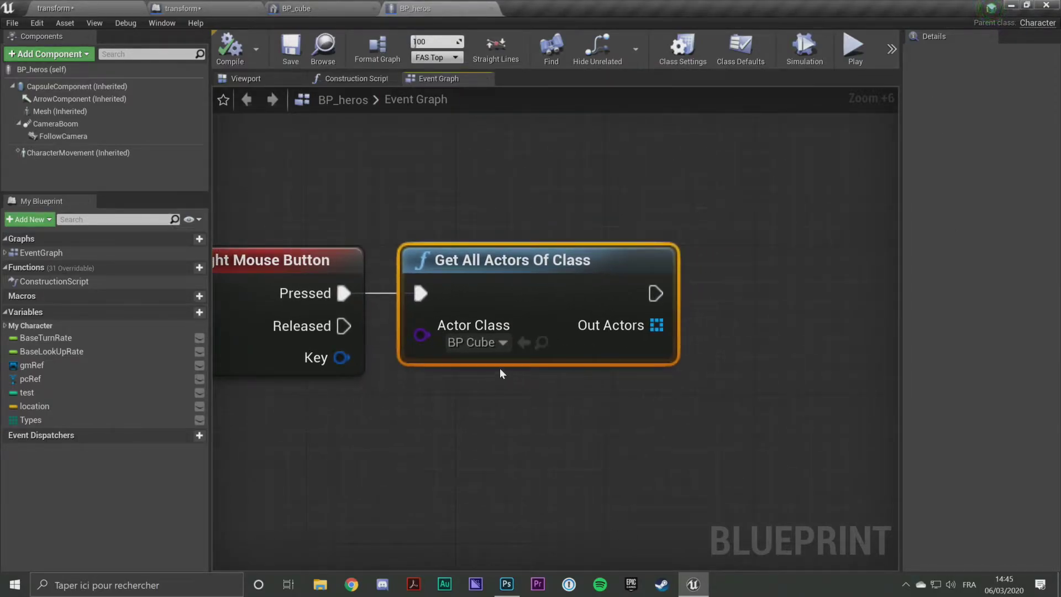
View the cubes in the transform level, then return to the BP_heros Event Graph.
left_click(55, 9)
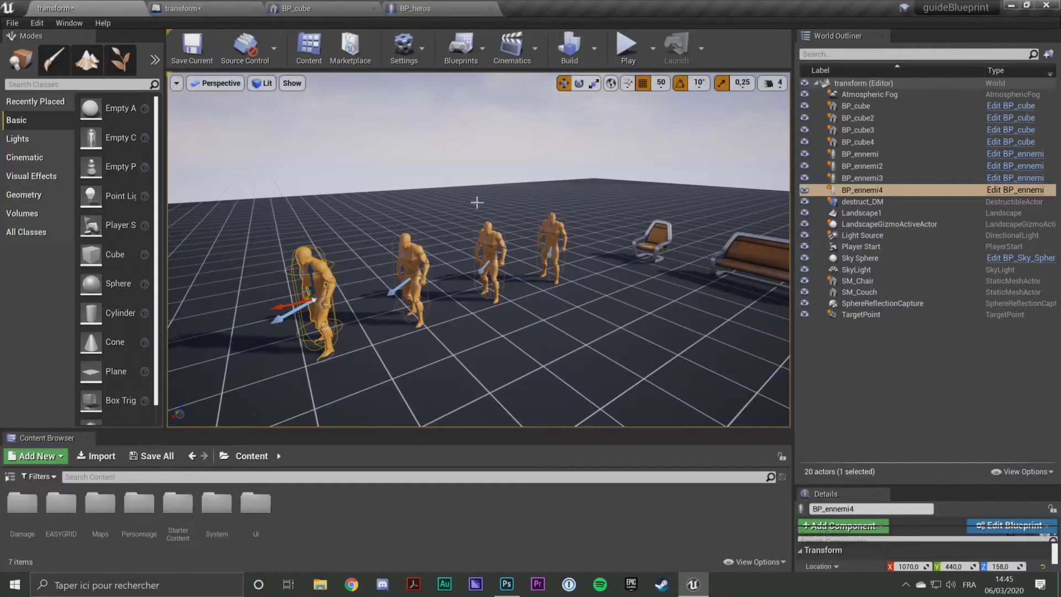
mouse_move(474, 201)
right_mouse_down()
mouse_move(523, 250)
mouse_move(526, 209)
mouse_move(462, 117)
right_mouse_up()
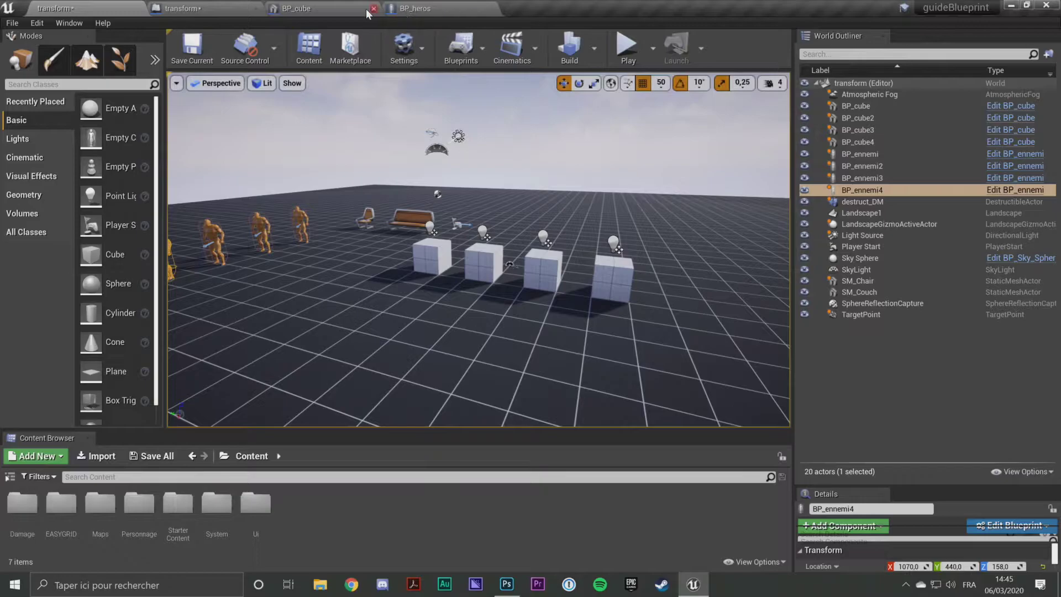
left_click(412, 8)
Add a Length node on the Out Actors array.
right_click_drag(716, 326, 603, 319)
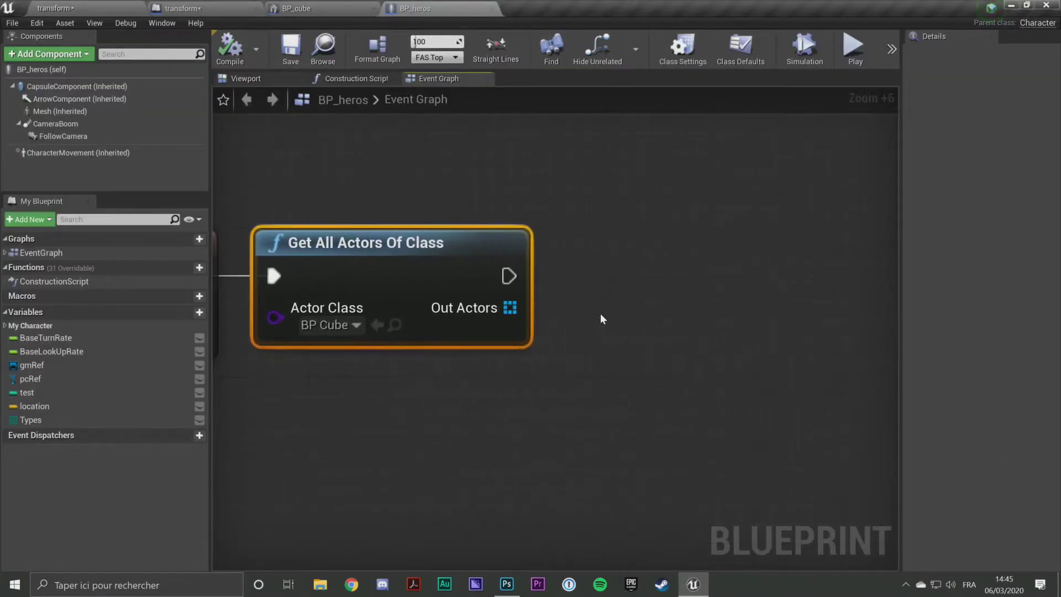
mouse_move(511, 307)
left_mouse_down()
mouse_move(637, 348)
mouse_move(604, 359)
left_mouse_up()
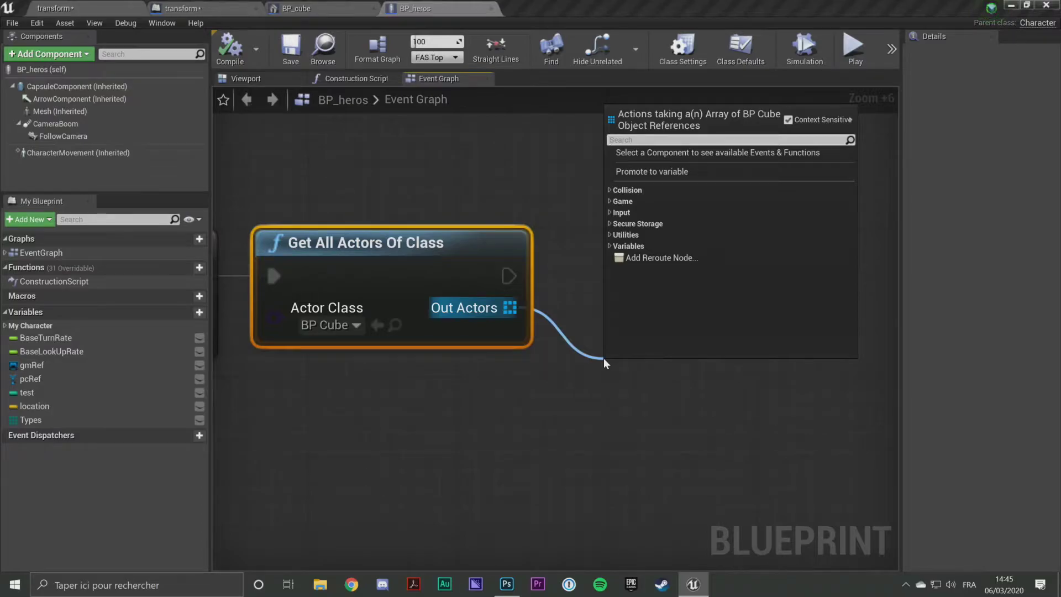
type("leng")
left_click(684, 177)
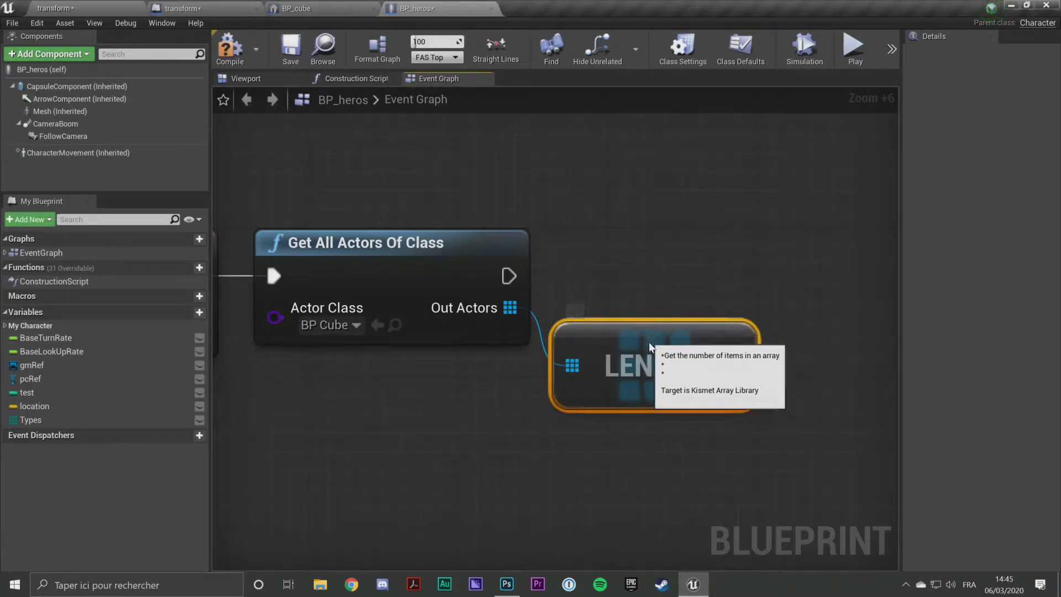
left_click_drag(643, 328, 650, 345)
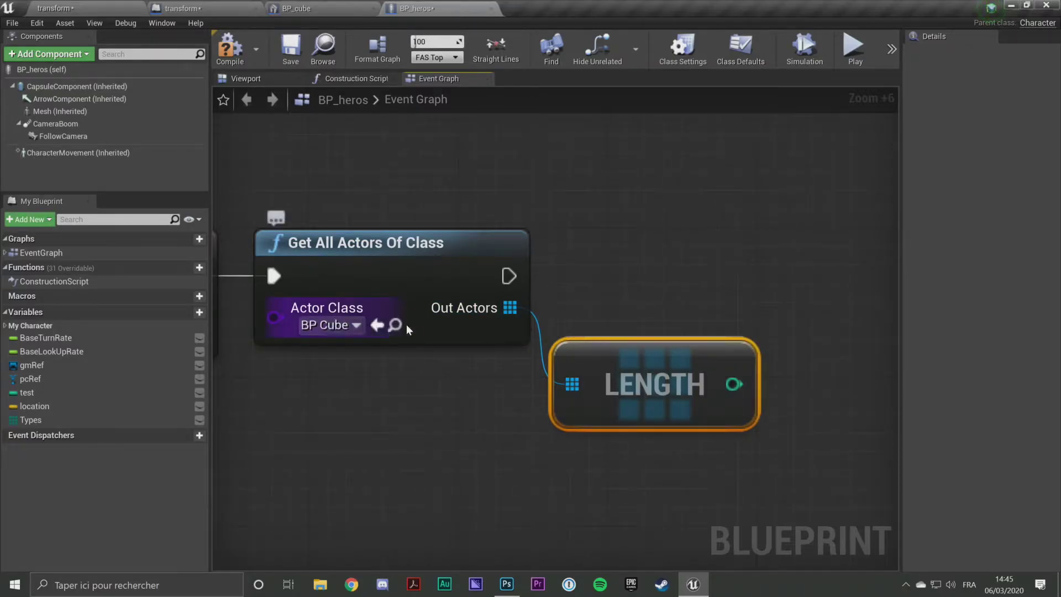
Add a Print Ui node after Get All Actors and wire Length into its Texte input.
right_click_drag(635, 326, 435, 300)
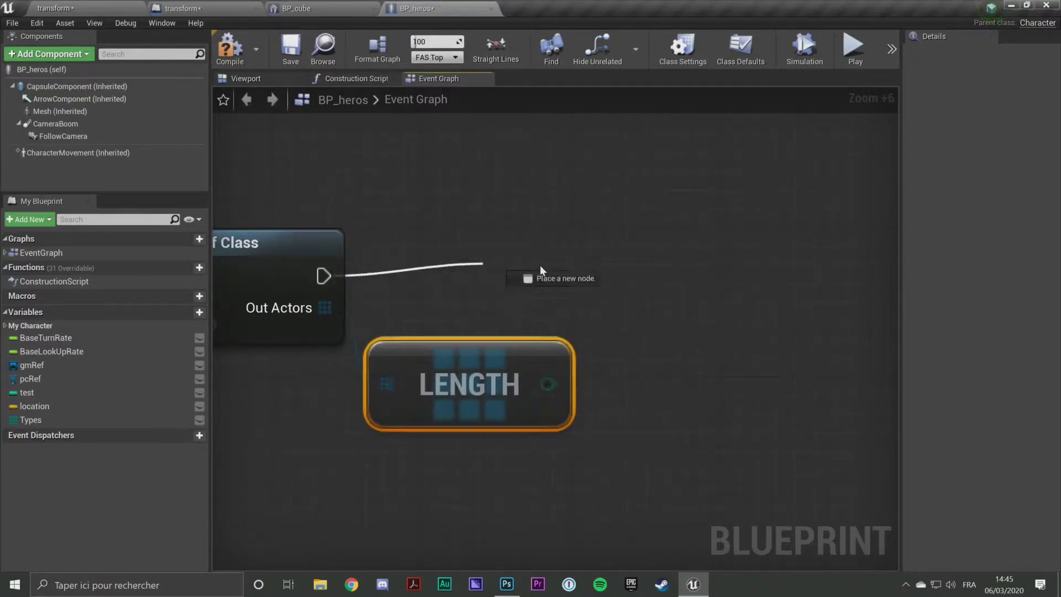
left_click_drag(323, 275, 655, 281)
type("print ui")
key("Return")
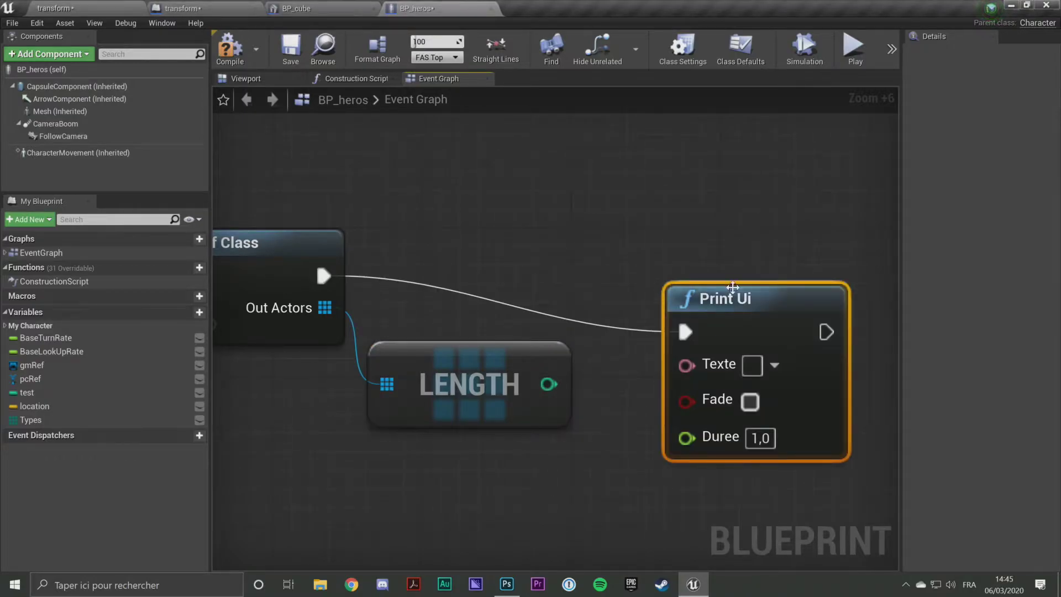
left_click_drag(758, 304, 758, 249)
left_click_drag(548, 384, 686, 308)
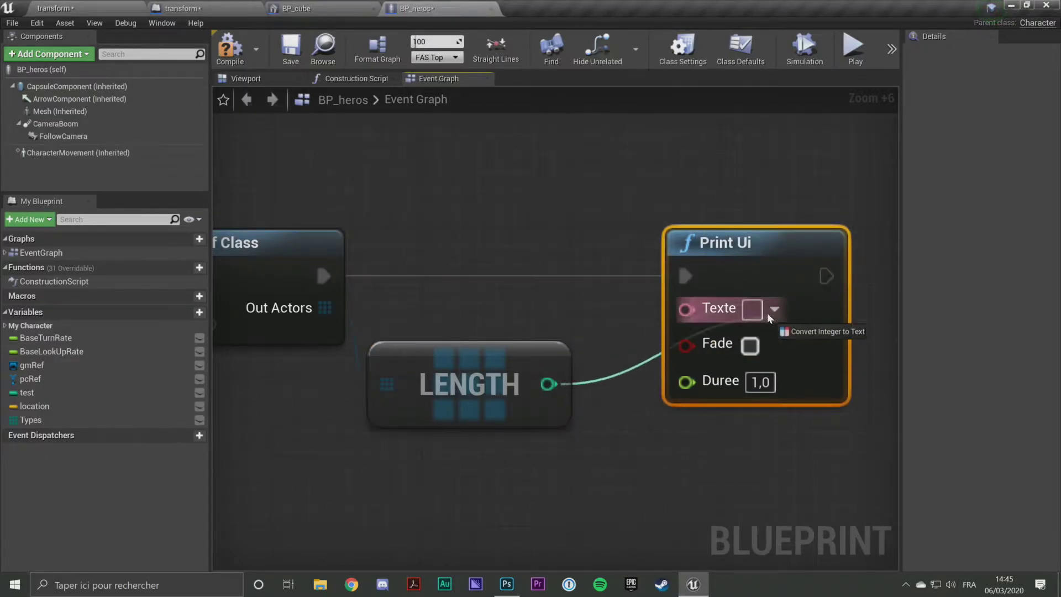
Arrange the Print Ui and ToText nodes, then compile the blueprint.
left_click_drag(724, 250, 882, 255)
left_click_drag(442, 298, 588, 351)
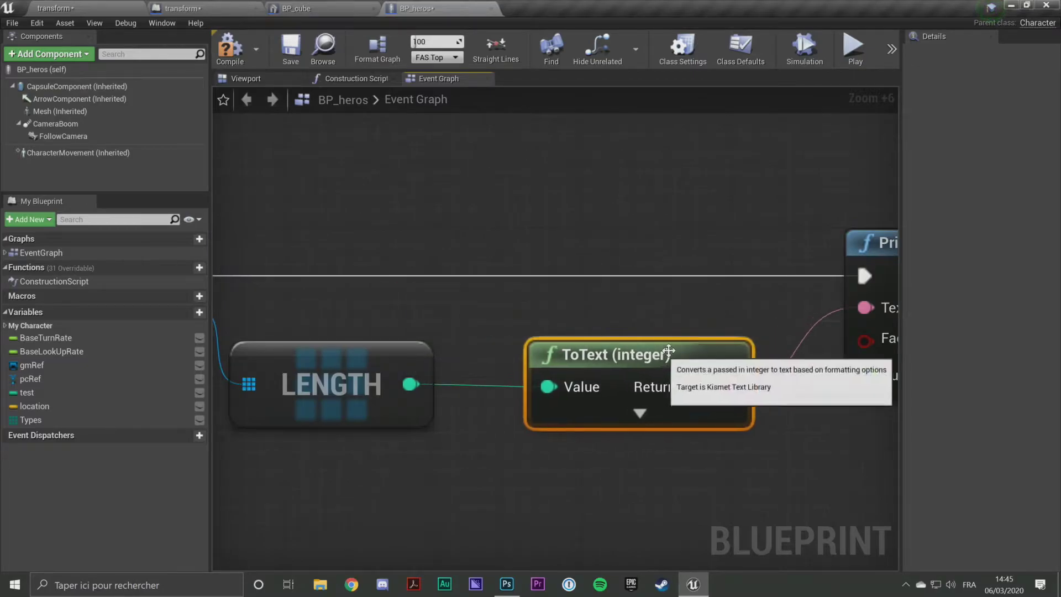
scroll(663, 265, "down", 5)
left_click(796, 254)
right_click_drag(472, 218, 615, 234)
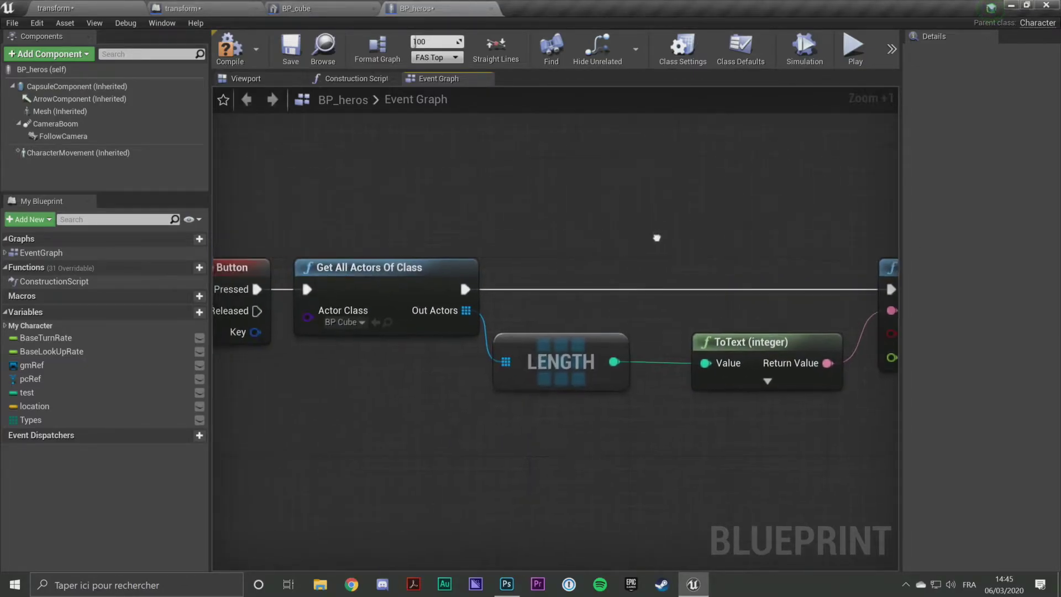
left_click(228, 44)
Play the level, eject, and Alt-drag the last cube to add two more cubes.
left_click(54, 8)
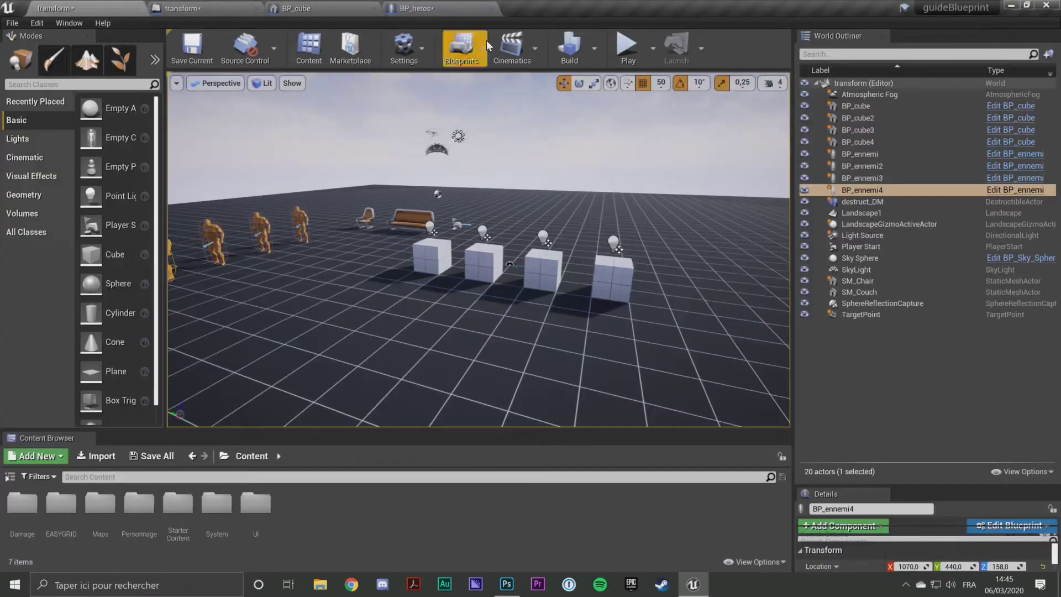
left_click(631, 59)
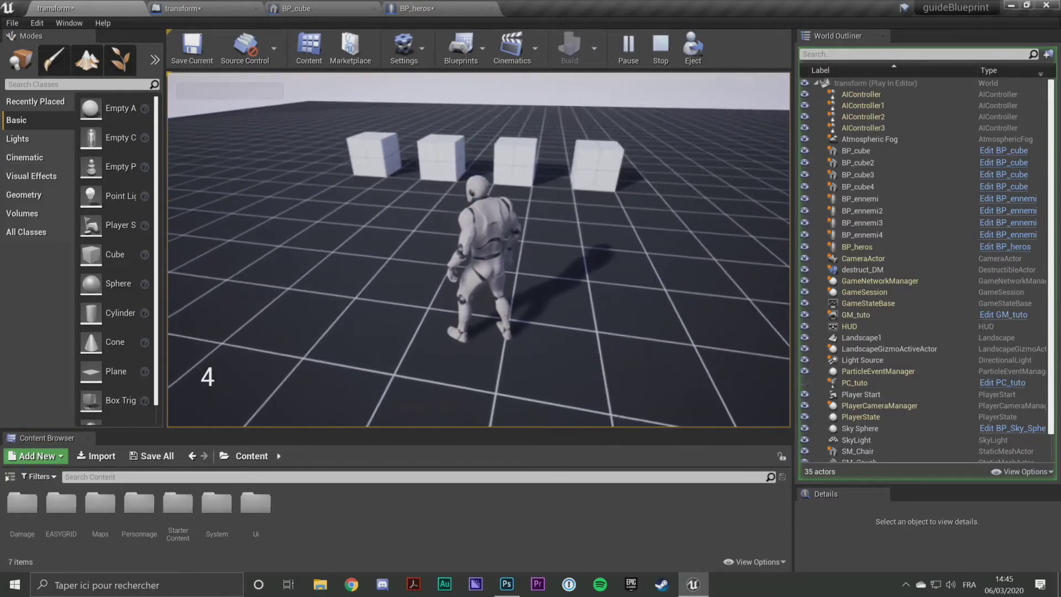
key("F8")
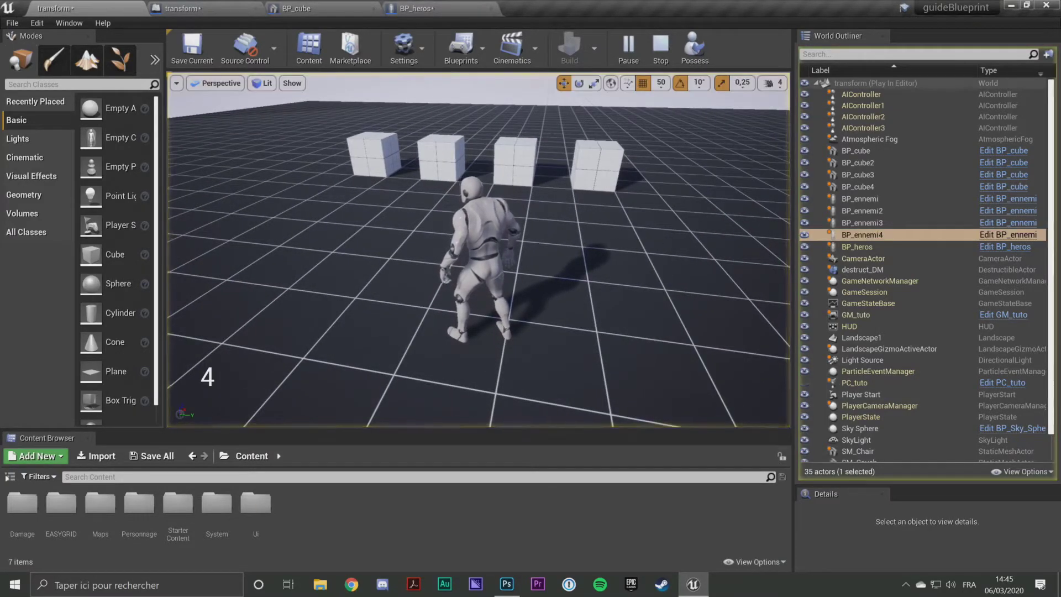
left_click(597, 163)
left_click_drag(600, 160, 781, 167, "alt")
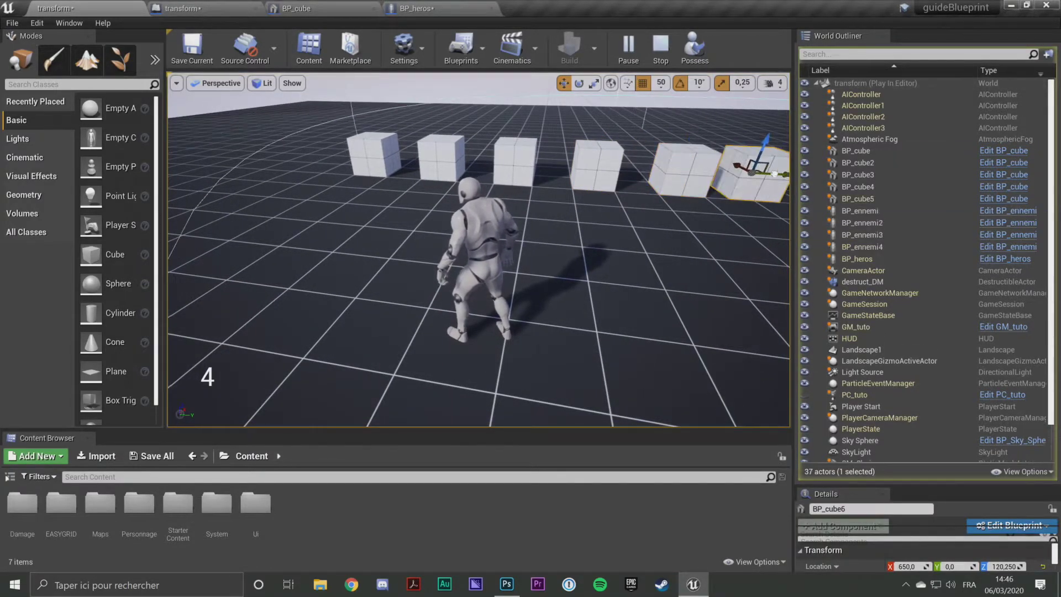
Possess the character again and run it alongside the six-cube row.
left_click(707, 43)
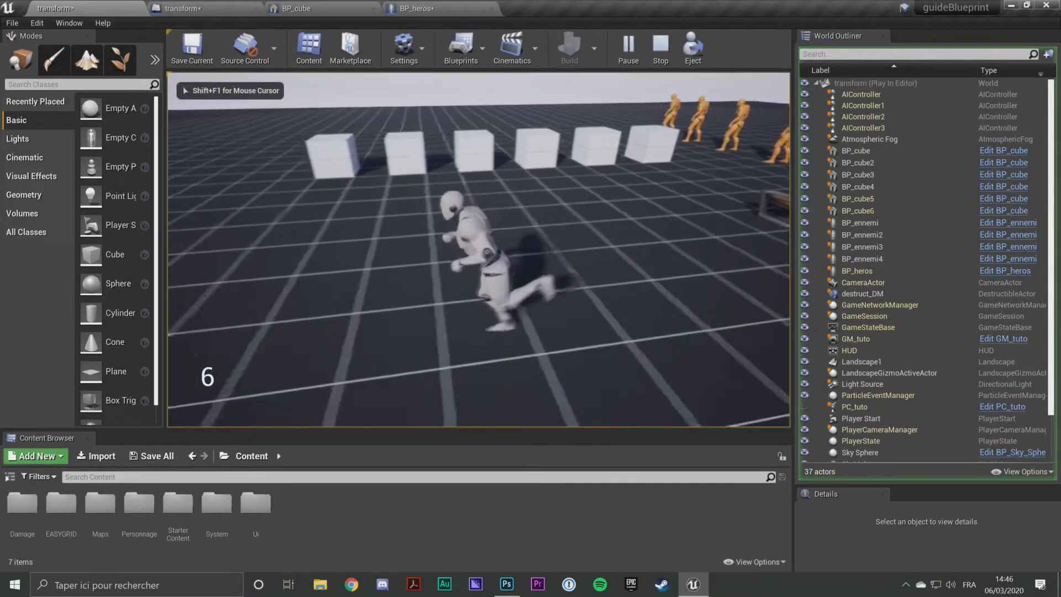
key("w")
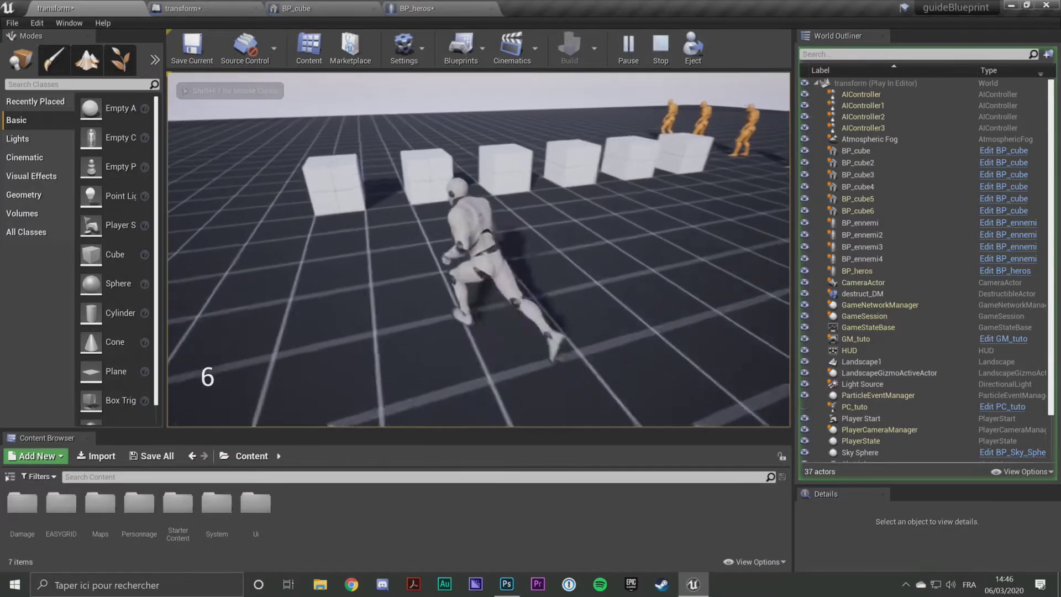
key("a")
key("w")
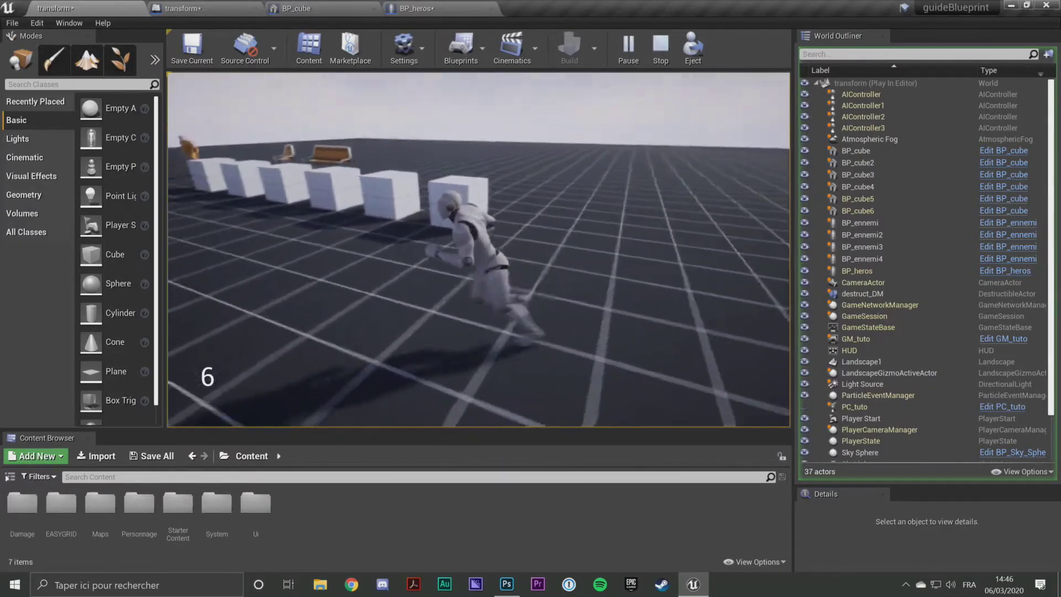
key("w")
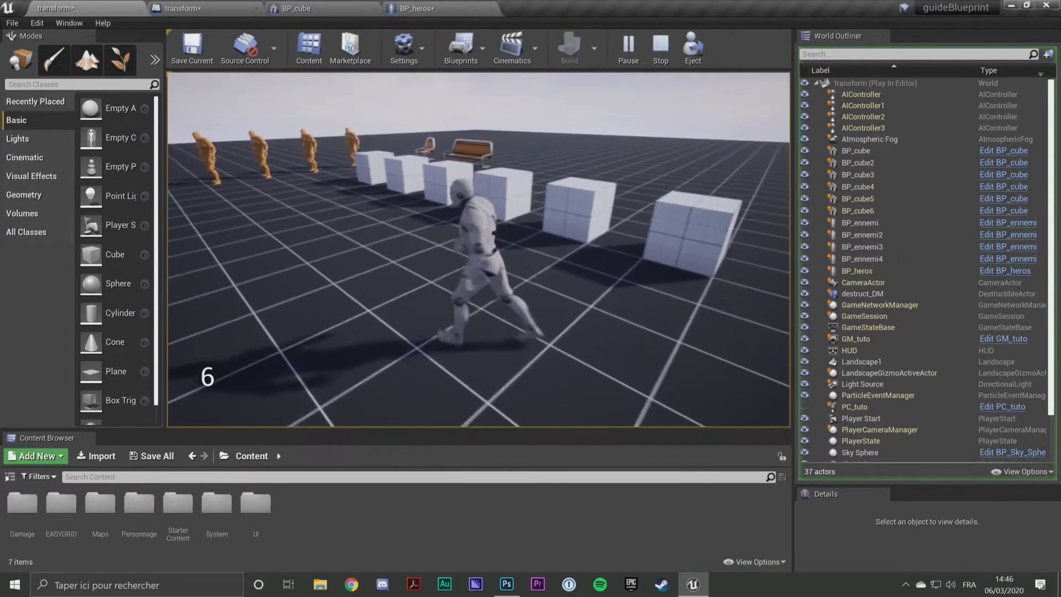
key("w")
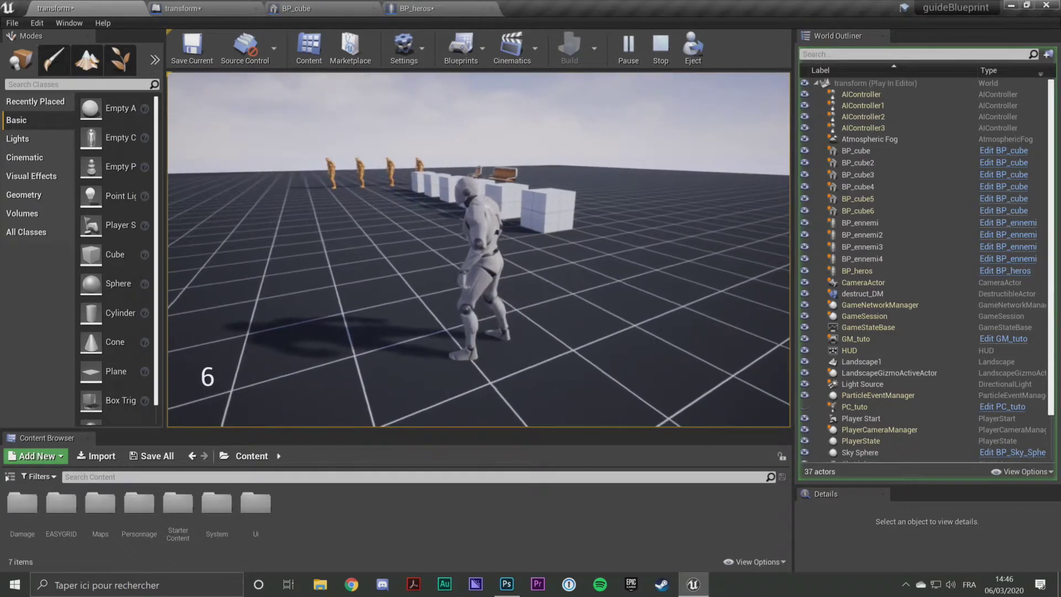
Stop the play session and delete the LENGTH, ToText and Print Ui nodes in BP_heros.
key("w")
key("Escape")
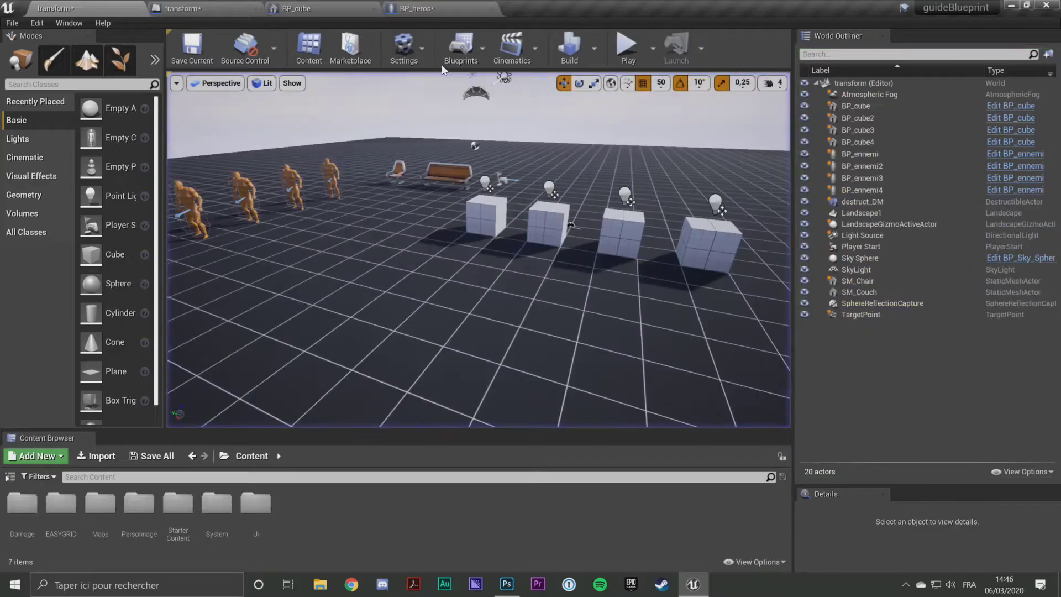
left_click(434, 15)
right_click_drag(645, 268, 455, 243)
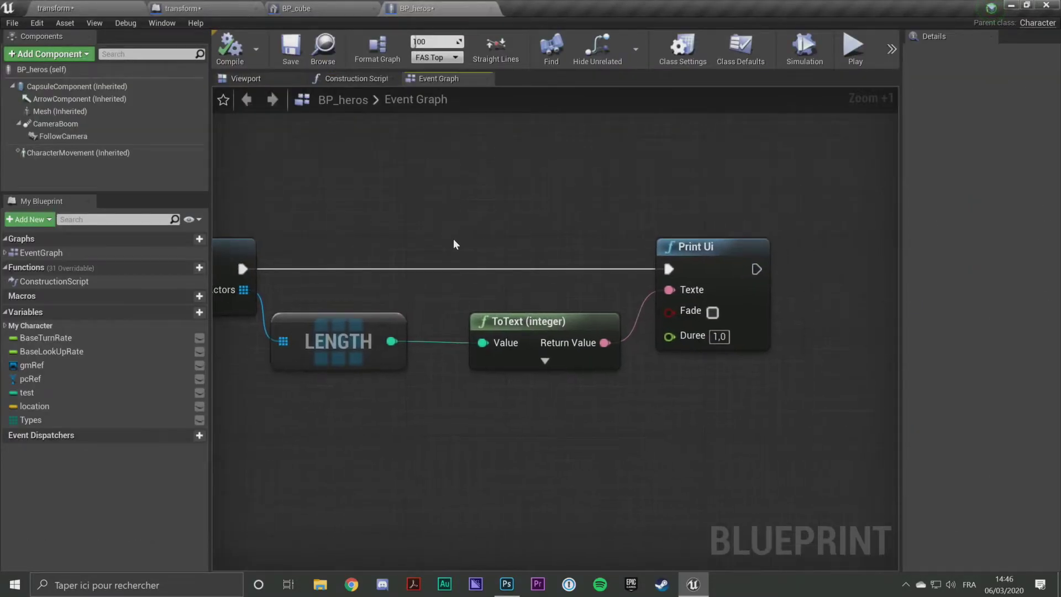
left_click_drag(809, 181, 343, 417)
key("Delete")
Zoom back in on the Right Mouse Button node, then switch to BP_cube.
right_click_drag(297, 341, 669, 347)
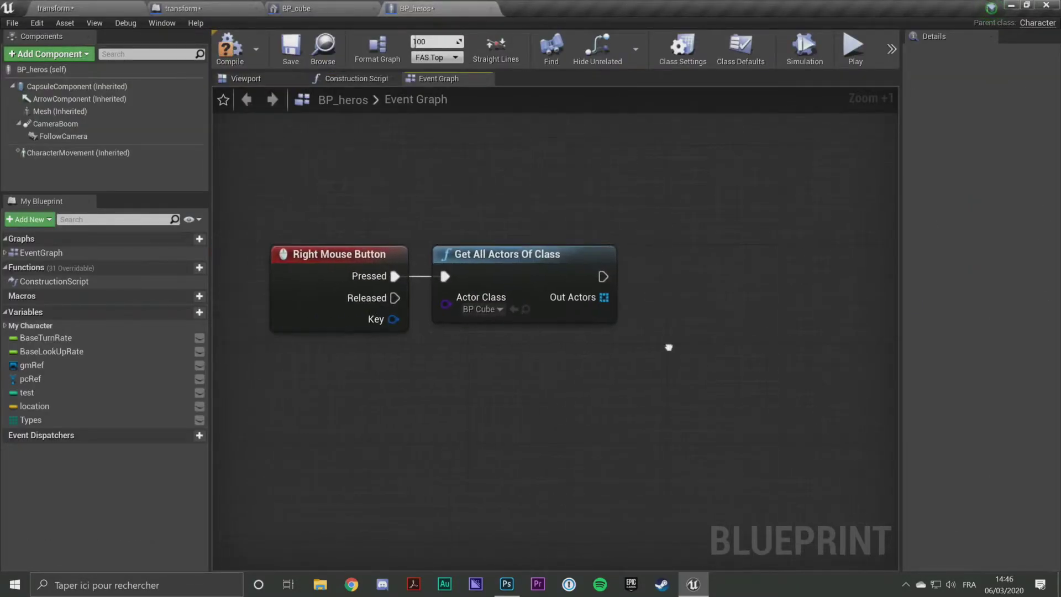
scroll(647, 333, "up", 1)
scroll(646, 333, "up", 2)
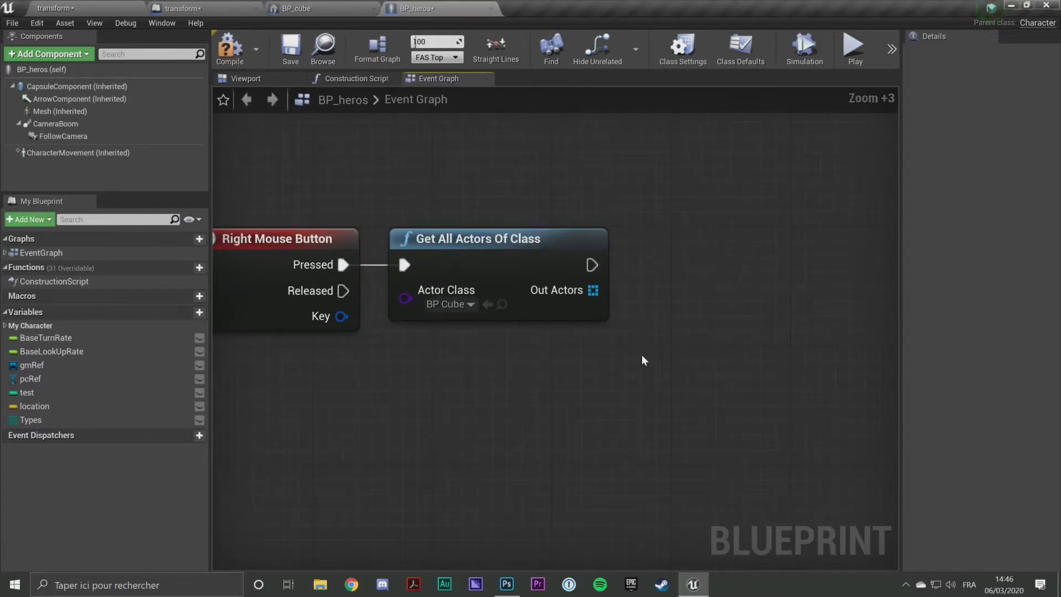
scroll(641, 354, "up", 1)
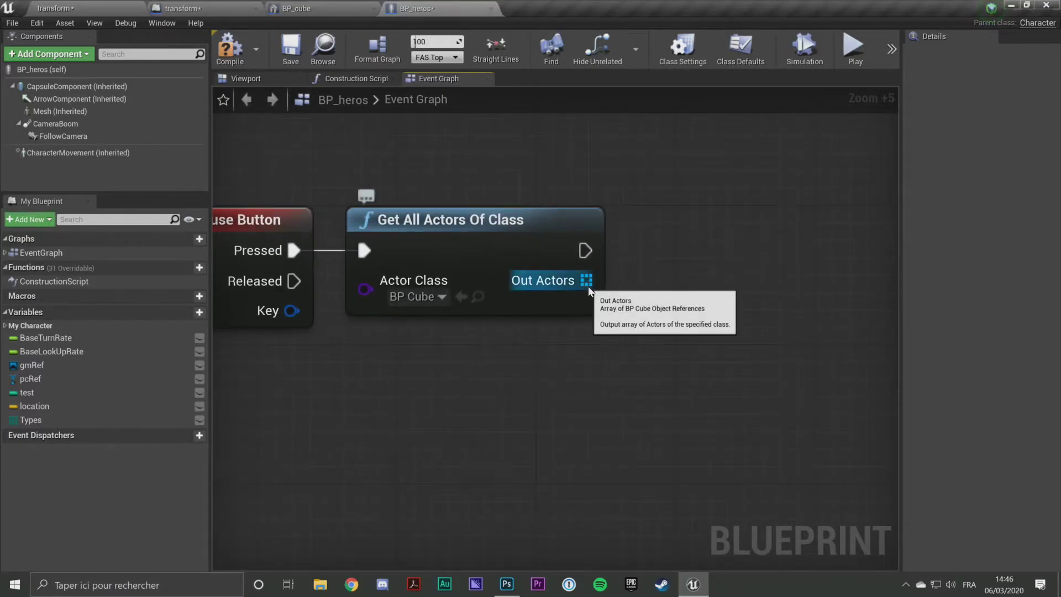
left_click(340, 8)
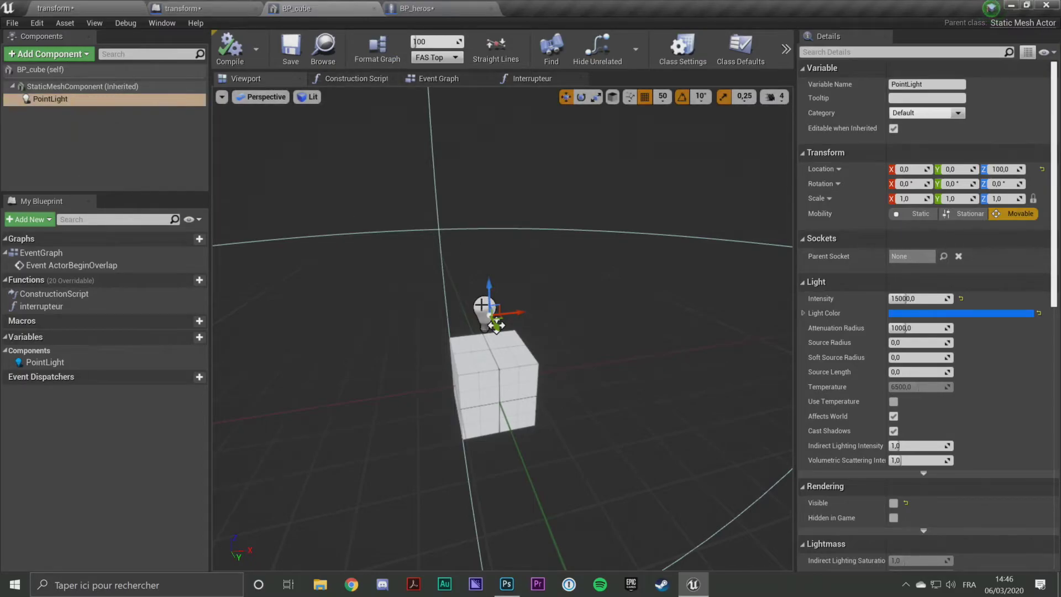
Toggle the PointLight's Visible on then off, compile and save BP_cube, and return to BP_heros.
left_click(894, 504)
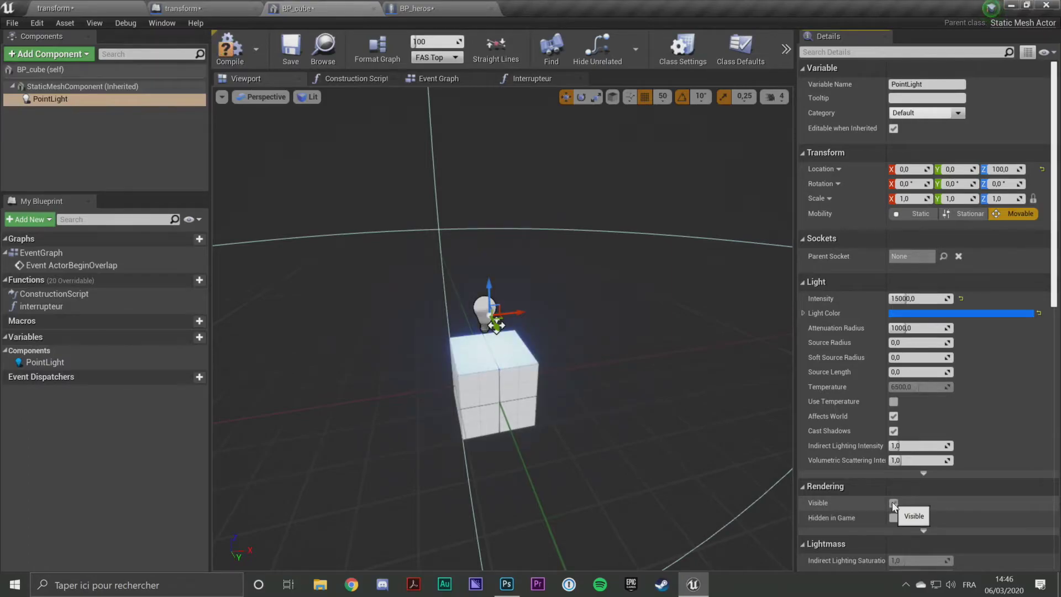
left_click(893, 504)
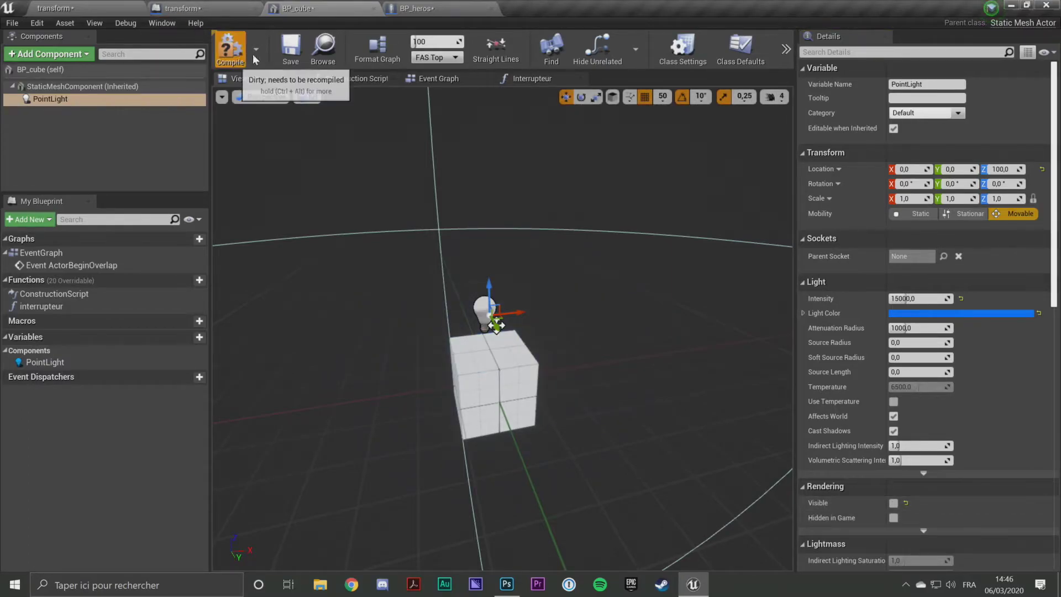
left_click(230, 48)
left_click(290, 47)
left_click(434, 5)
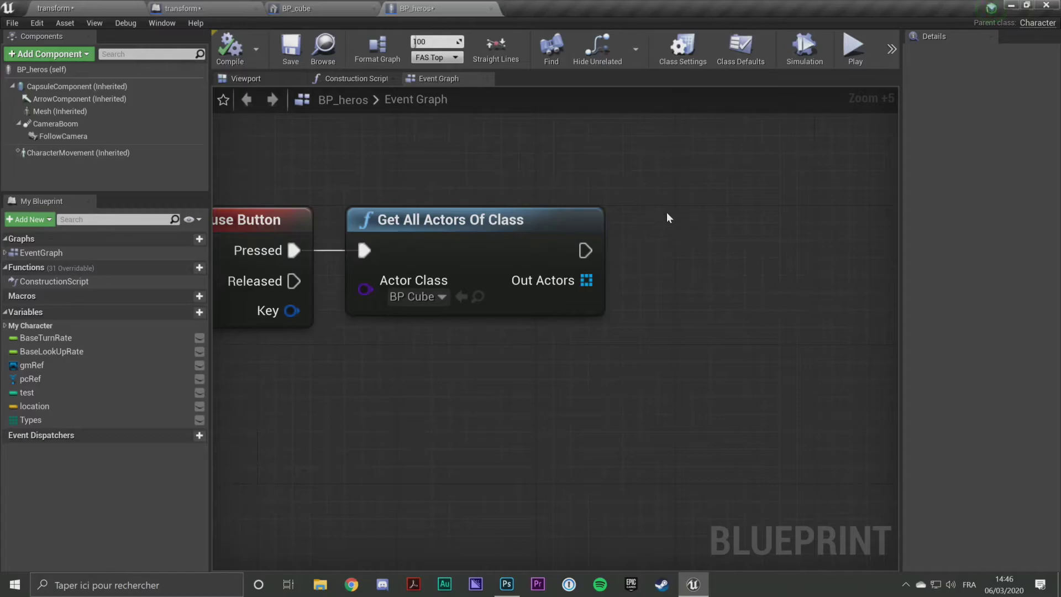
Add a For Each Loop on Out Actors and wire the execution flow into it.
left_click_drag(450, 144, 690, 359)
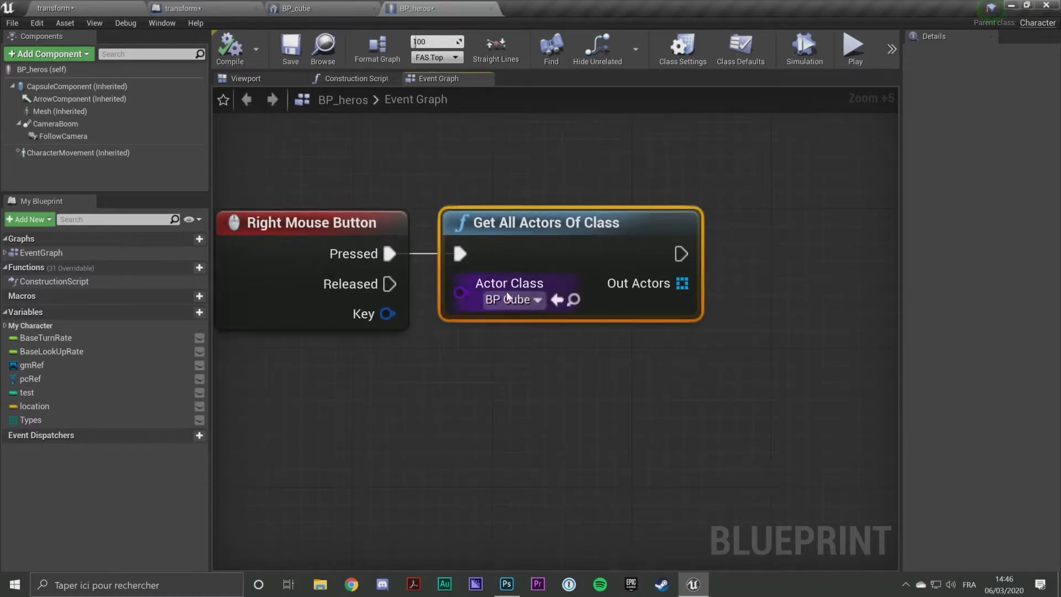
right_click_drag(548, 277, 363, 283)
left_click_drag(528, 295, 544, 297)
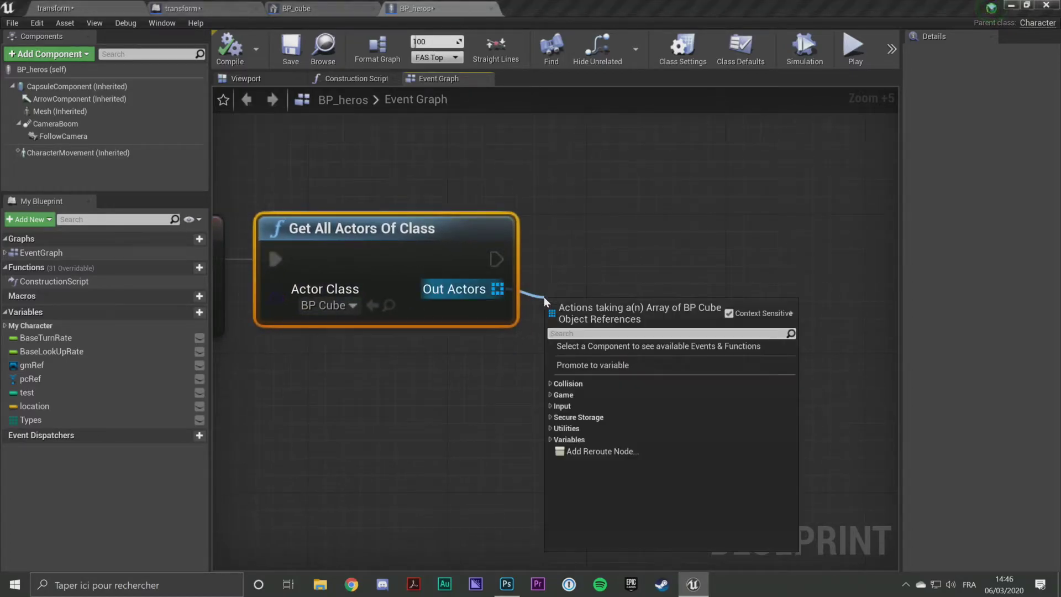
type("forea")
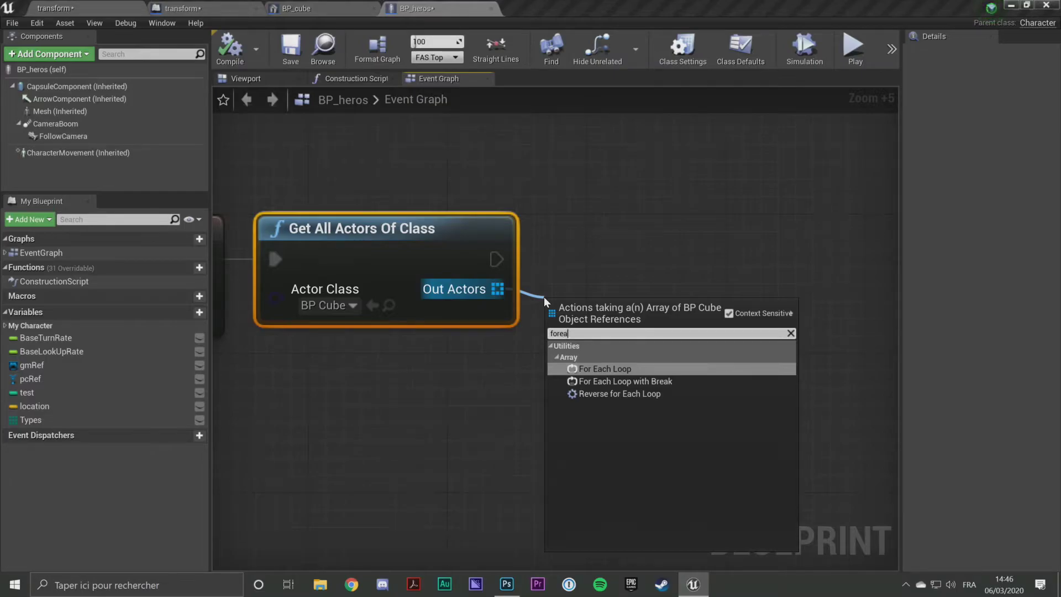
key("Return")
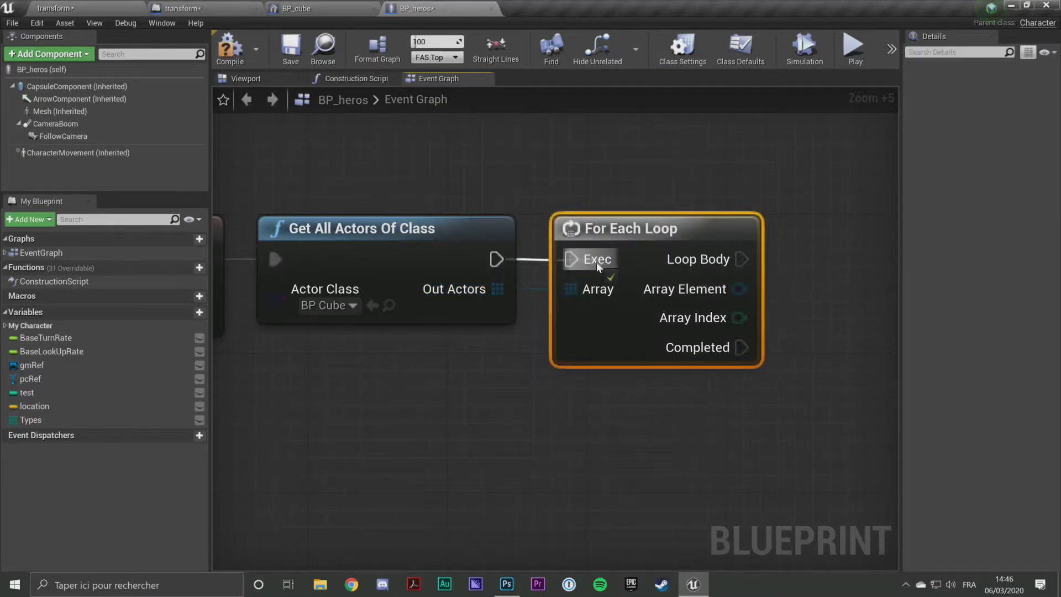
left_click_drag(496, 259, 572, 259)
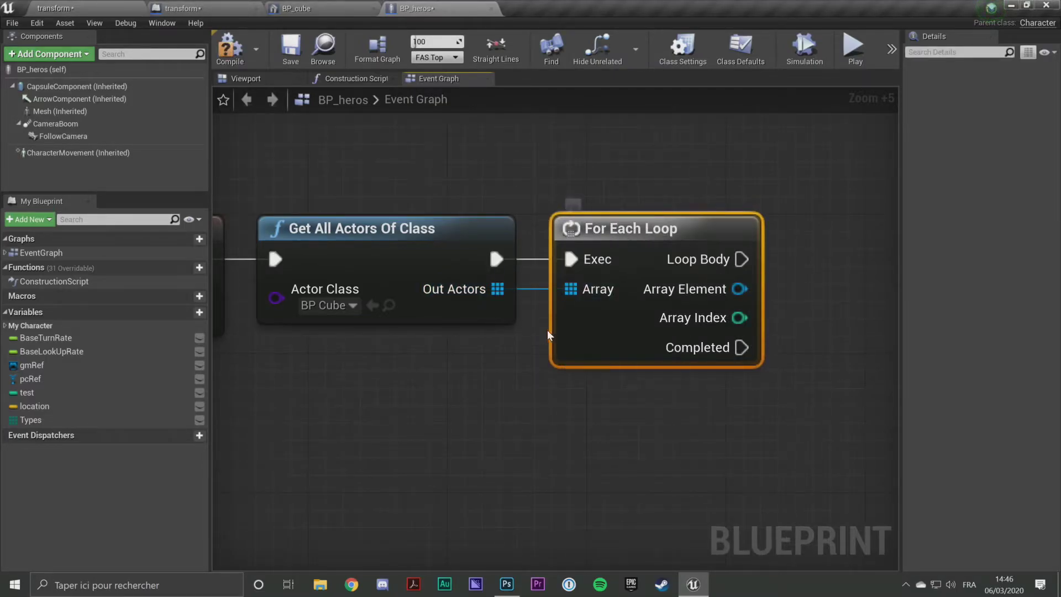
Try pulling connections from Loop Body and Array Element, dismissing the menu without adding nodes.
right_click_drag(552, 308, 485, 313)
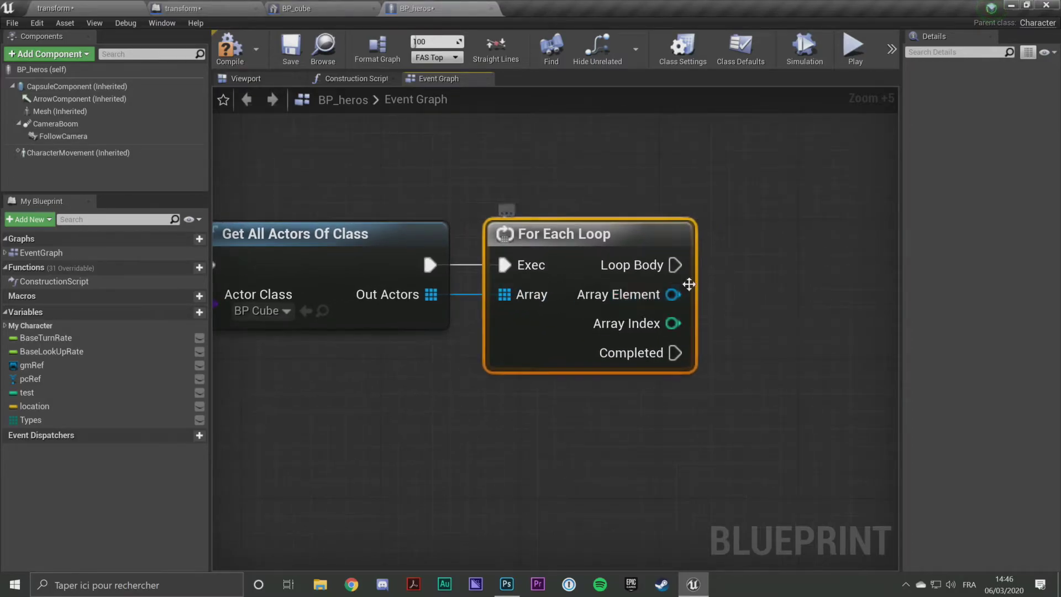
right_click_drag(680, 294, 620, 304)
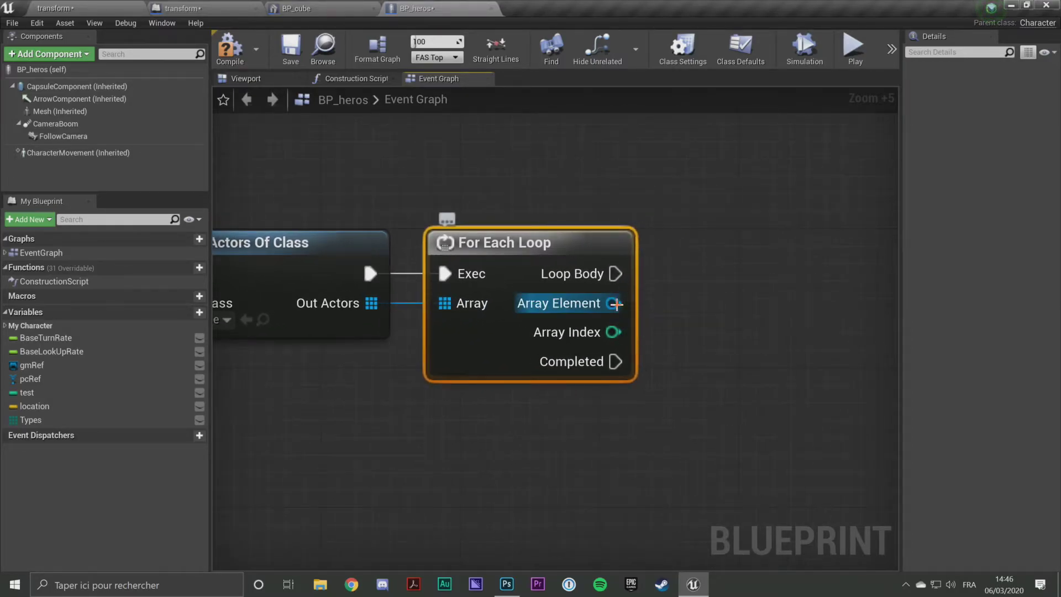
left_click_drag(613, 274, 687, 285)
left_click_drag(614, 303, 681, 312)
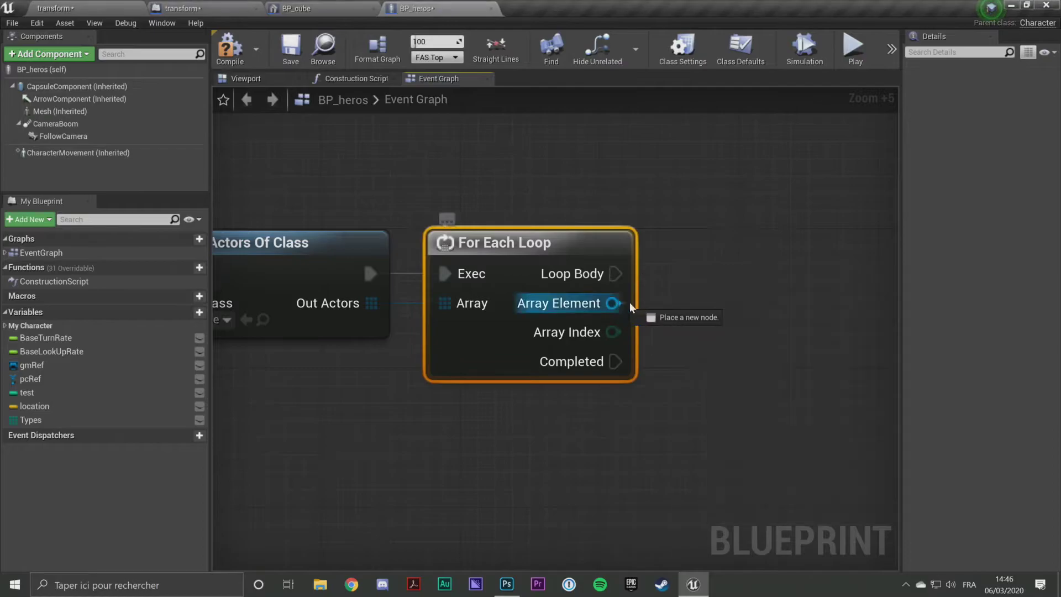
left_click(663, 292)
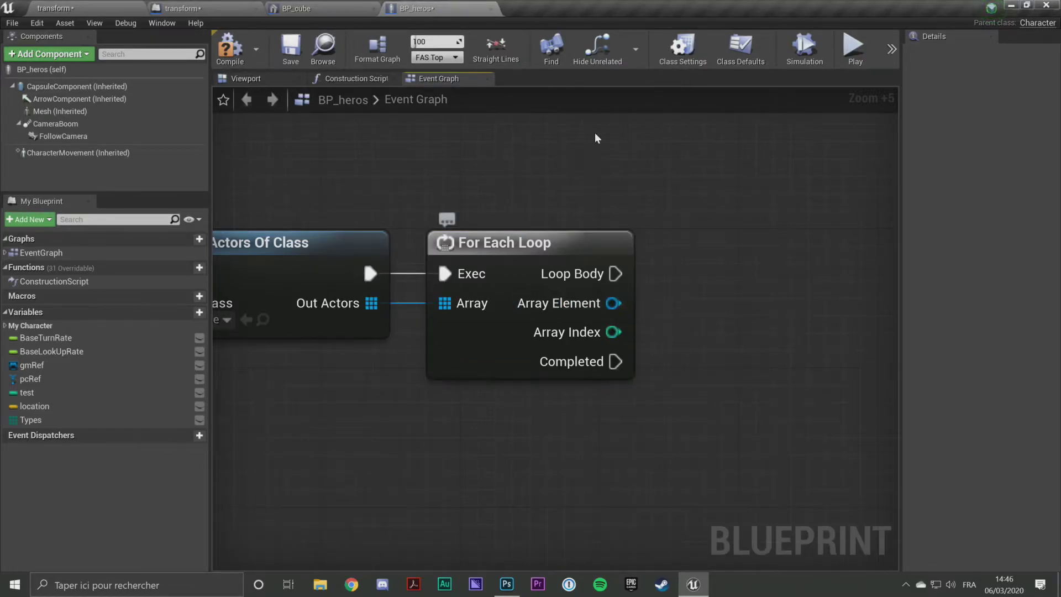
In BP_cube, open the Interrupteur function and select its two Set Visibility nodes.
left_click(324, 8)
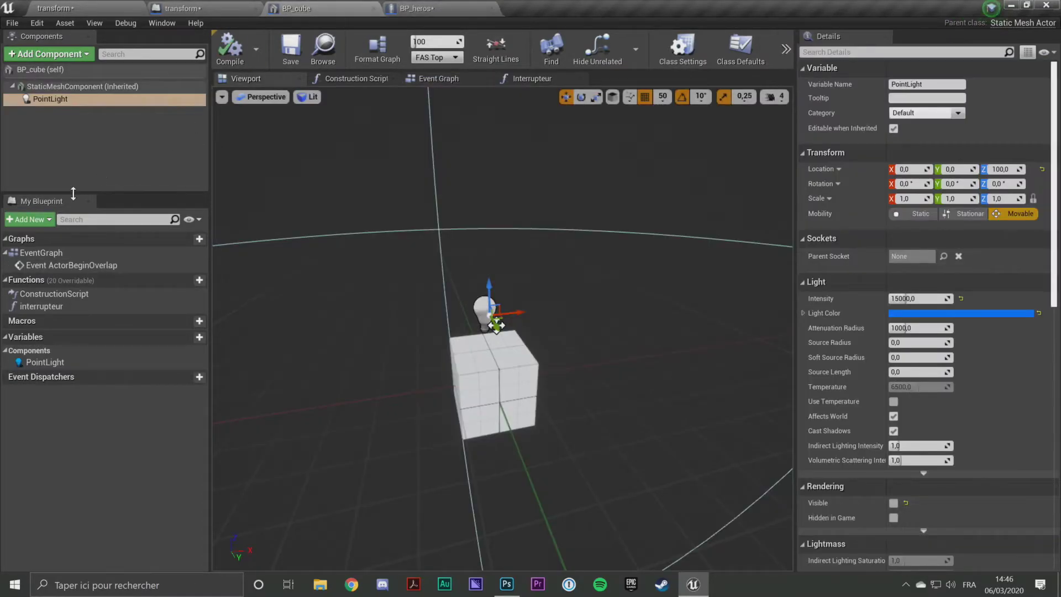
double_click(67, 305)
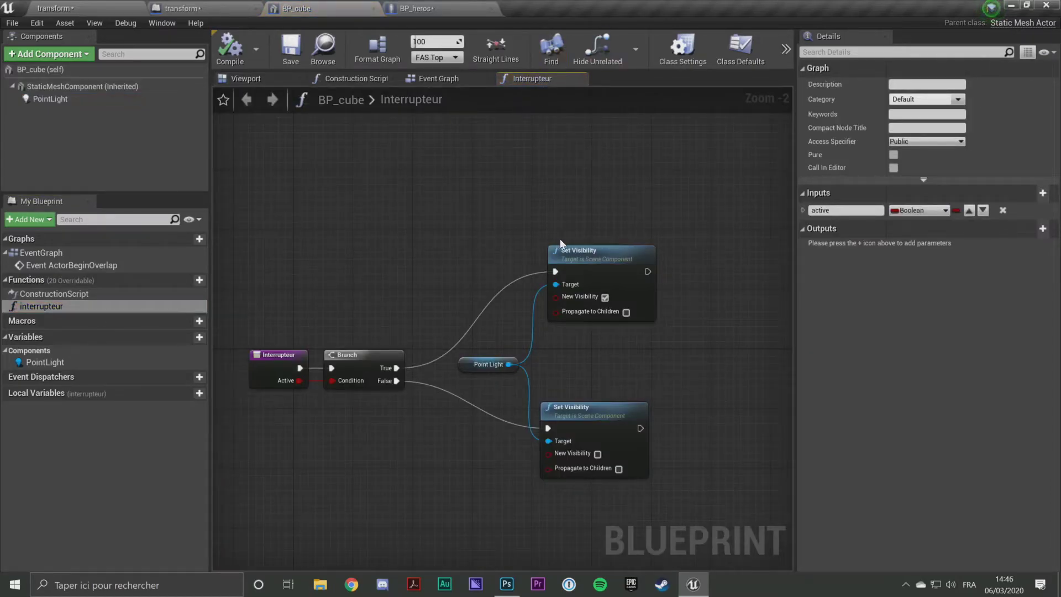
left_click_drag(559, 238, 689, 339)
left_click_drag(686, 503, 524, 393)
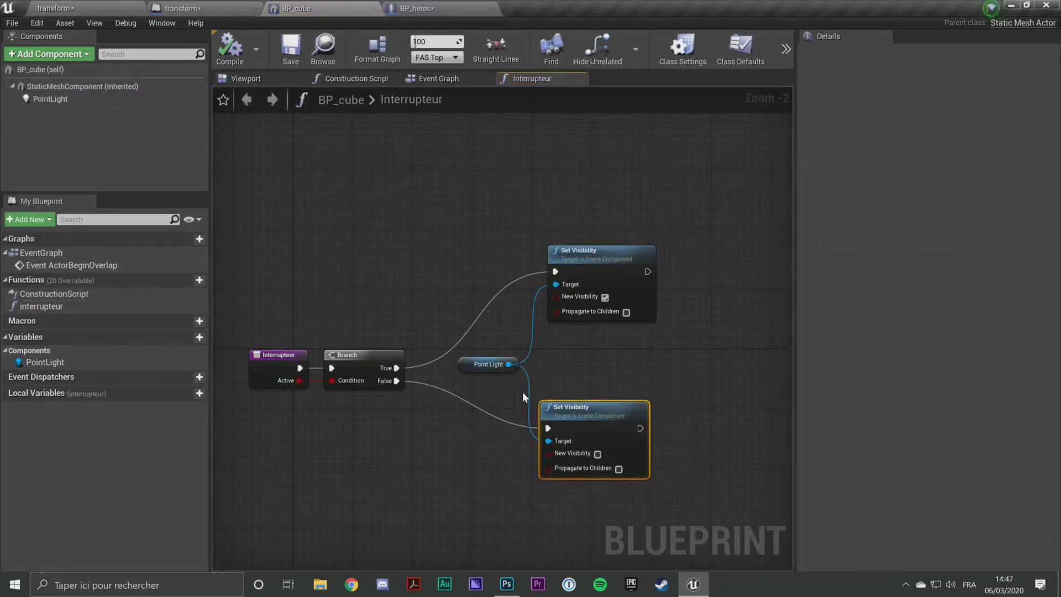
Add an Interrupteur call targeting Array Element and connect Loop Body to it.
left_click(415, 8)
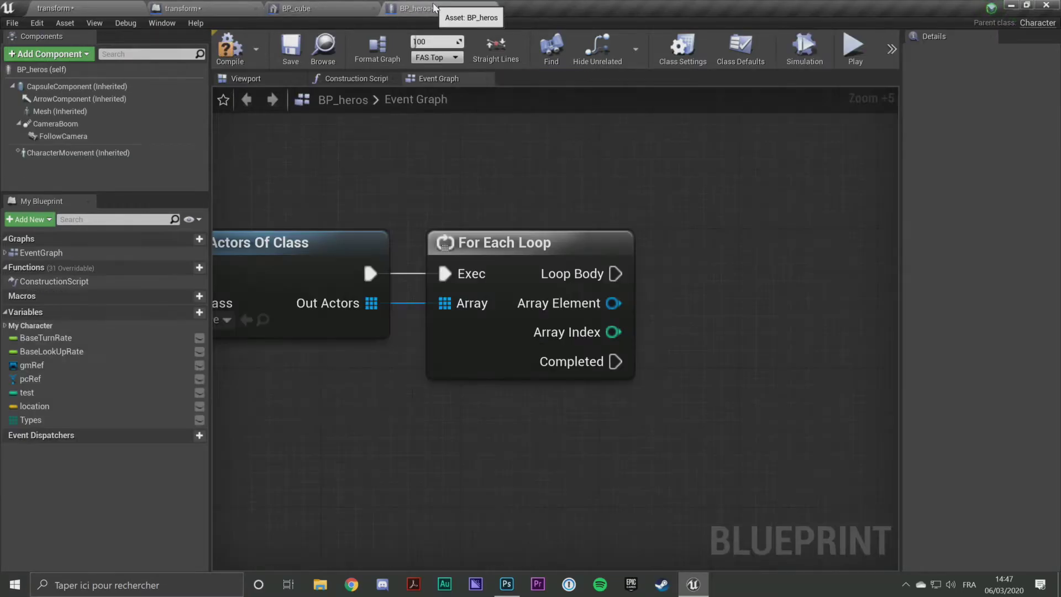
scroll(779, 283, "down", 1)
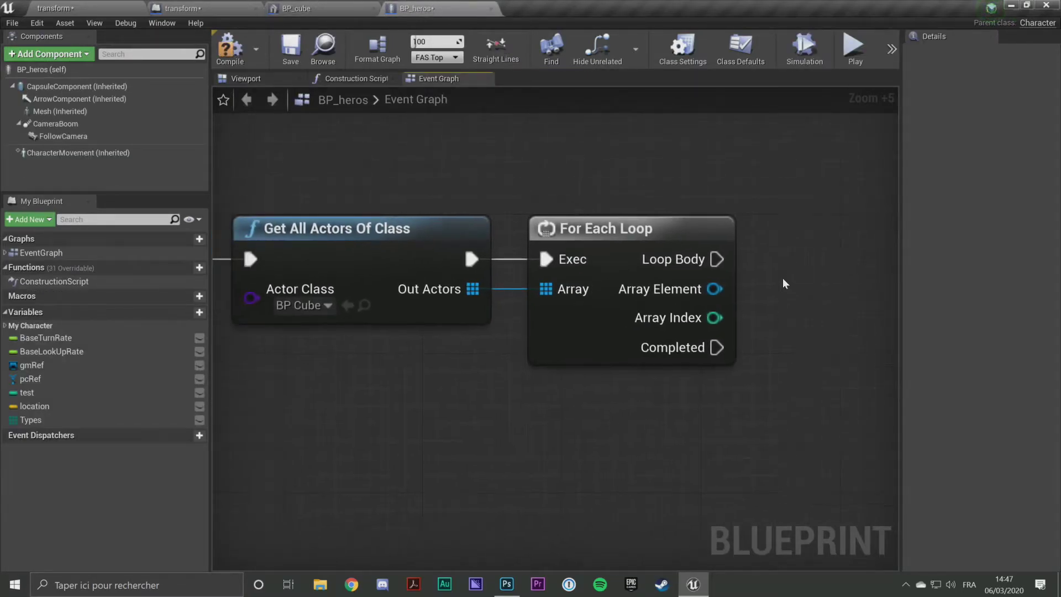
left_click_drag(715, 288, 783, 290)
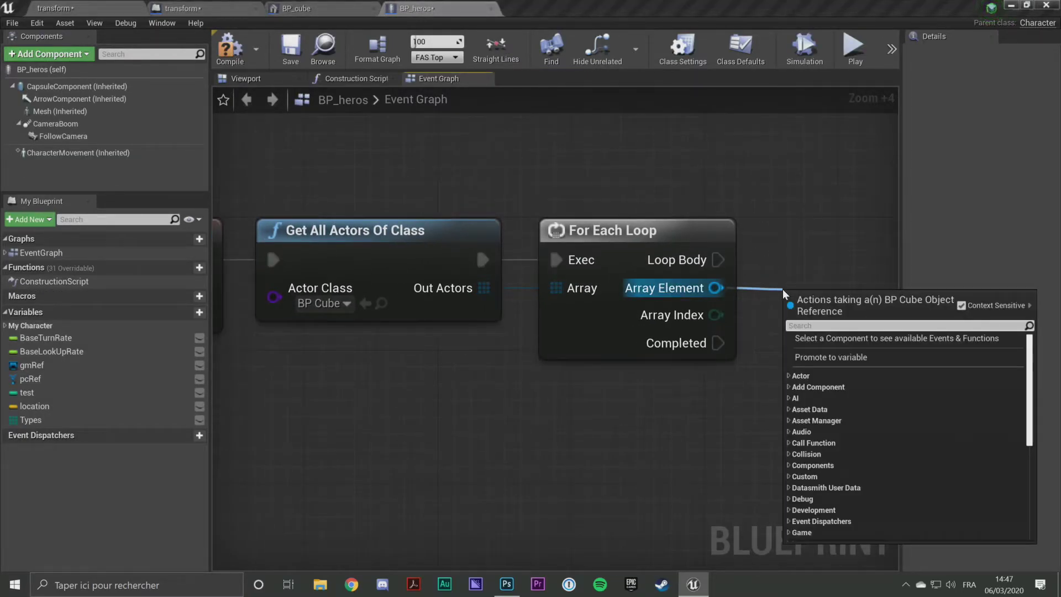
type("interr")
left_click(833, 349)
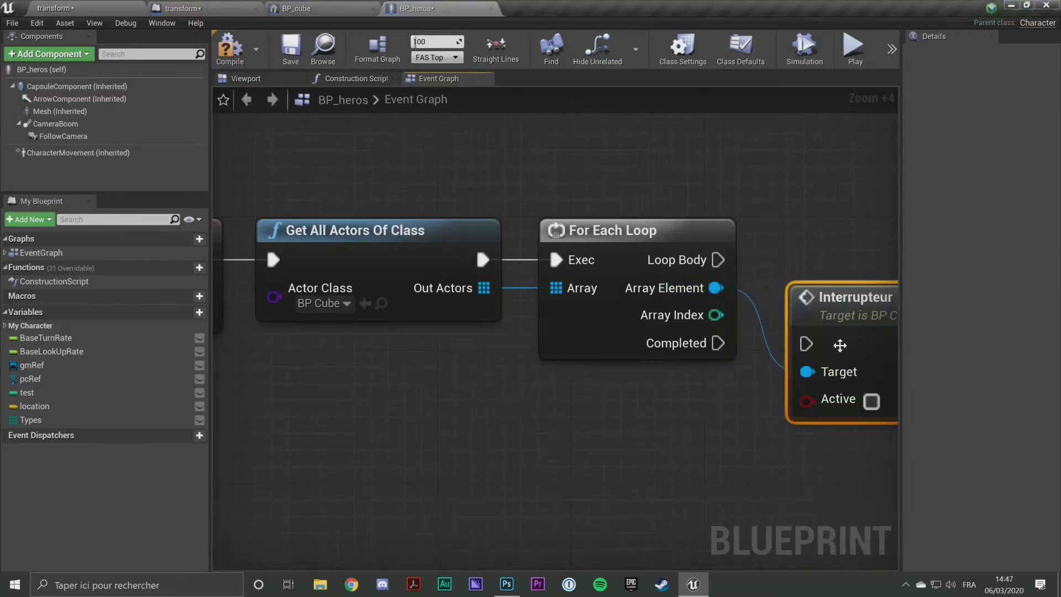
right_click_drag(828, 243, 721, 241)
scroll(609, 239, "down", 4)
mouse_move(590, 243)
left_mouse_down()
mouse_move(644, 253)
mouse_move(664, 215)
left_mouse_up()
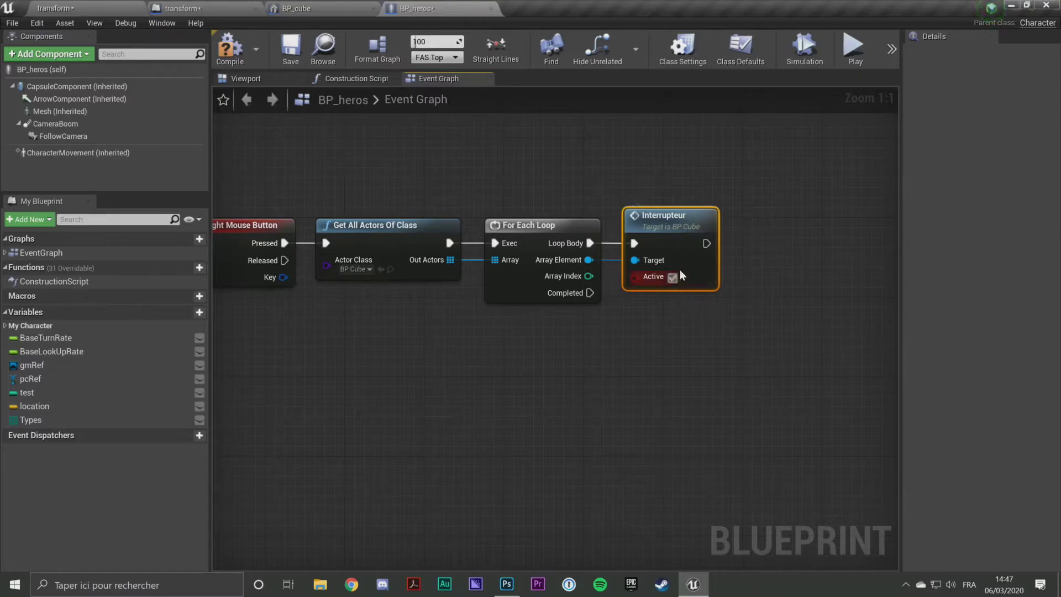
Recentre the node chain and nudge the Interrupteur node slightly right.
right_click_drag(662, 320, 745, 323)
scroll(750, 317, "up", 1)
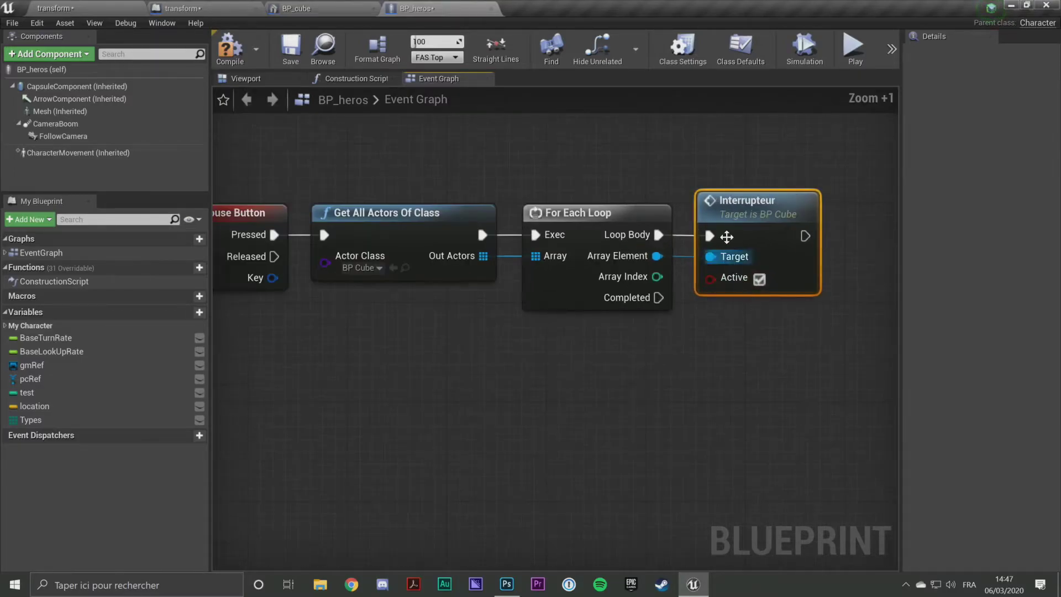
right_click_drag(612, 173, 646, 184)
left_click_drag(372, 159, 518, 344)
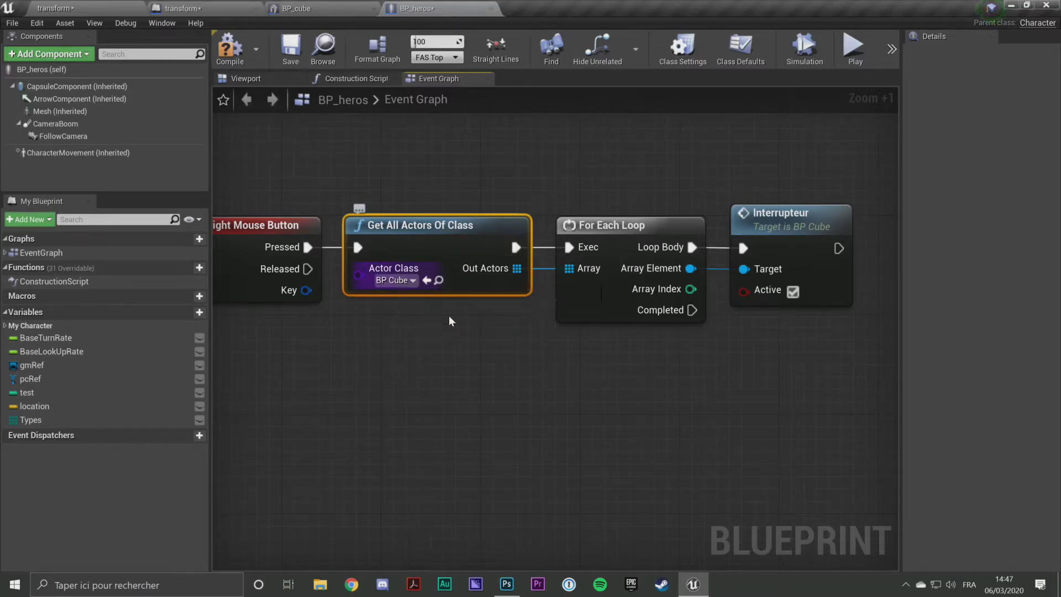
right_click_drag(708, 196, 606, 191)
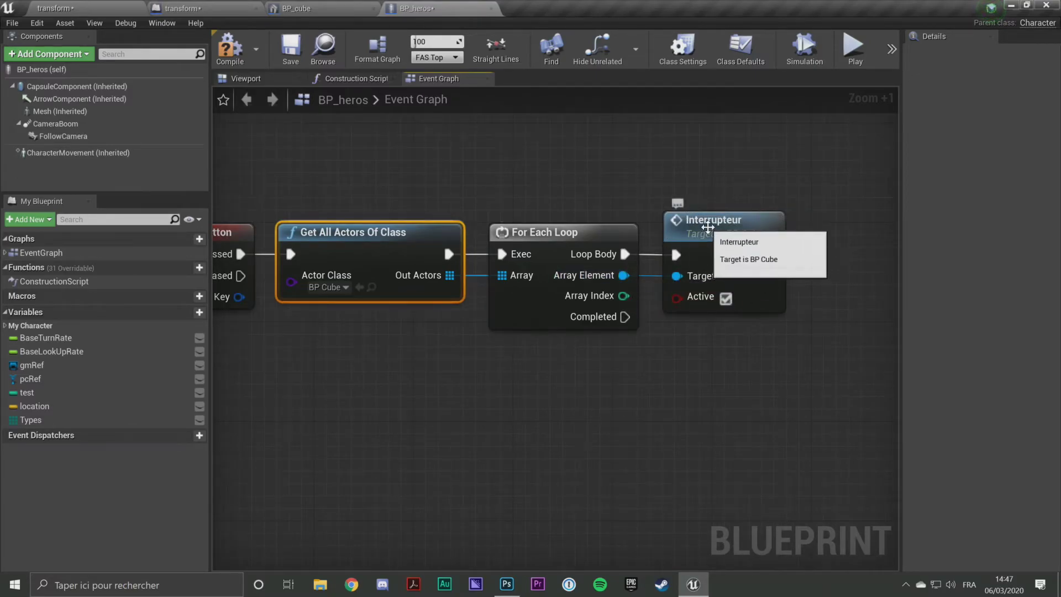
left_click(688, 232)
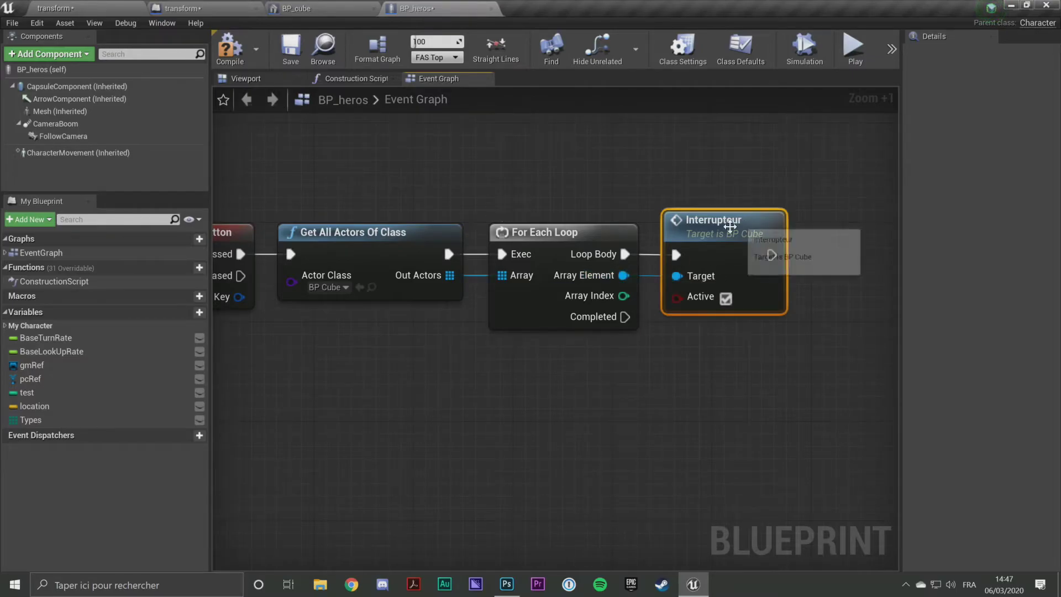
mouse_move(696, 233)
left_mouse_down()
mouse_move(721, 233)
mouse_move(709, 233)
left_mouse_up()
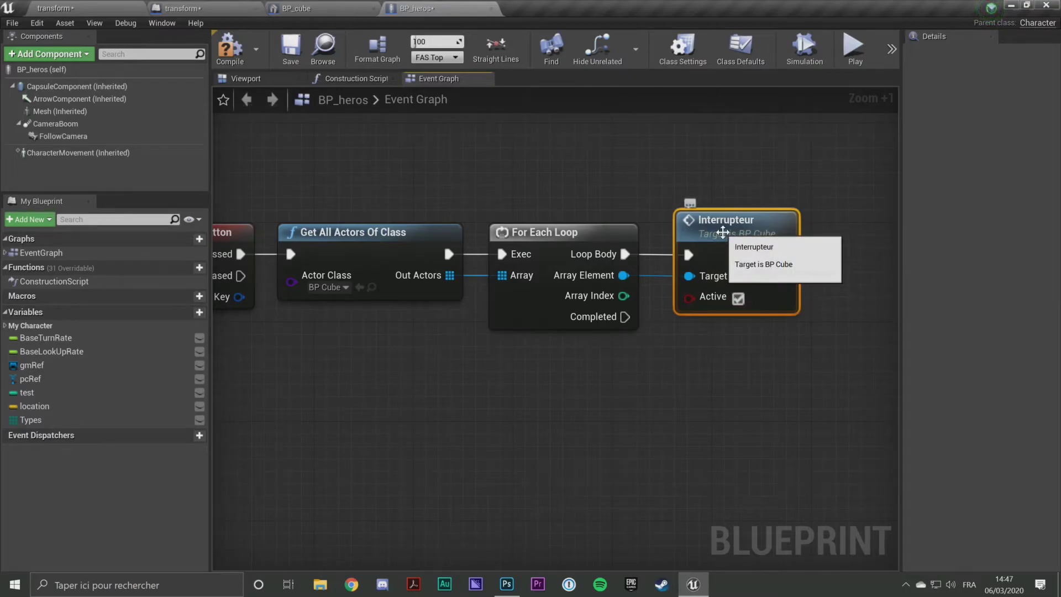
Play the transform level to test the Interrupteur chain, then stop with Esc.
left_click(129, 9)
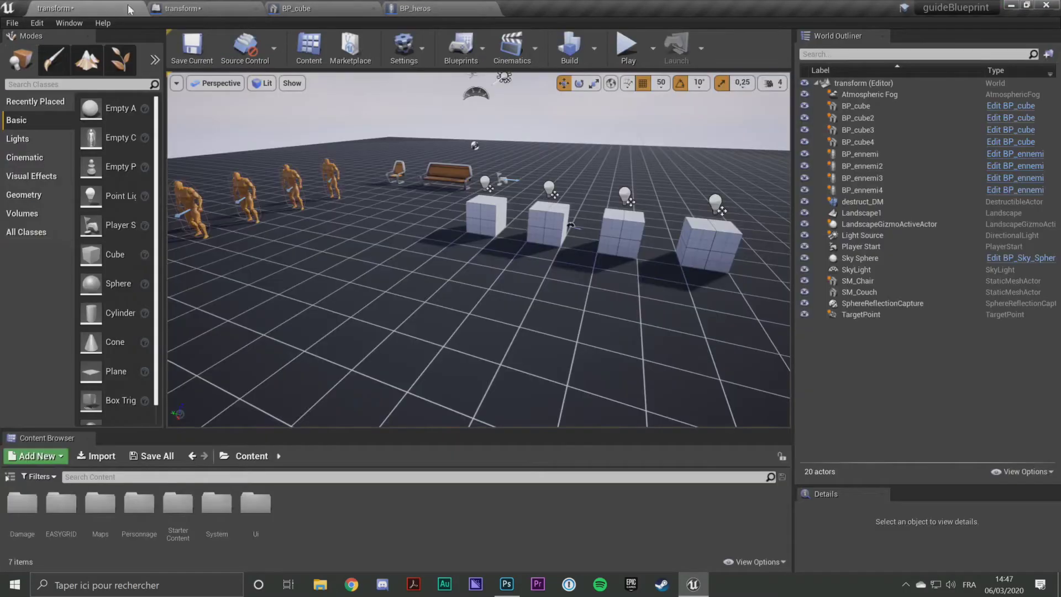
left_click(623, 52)
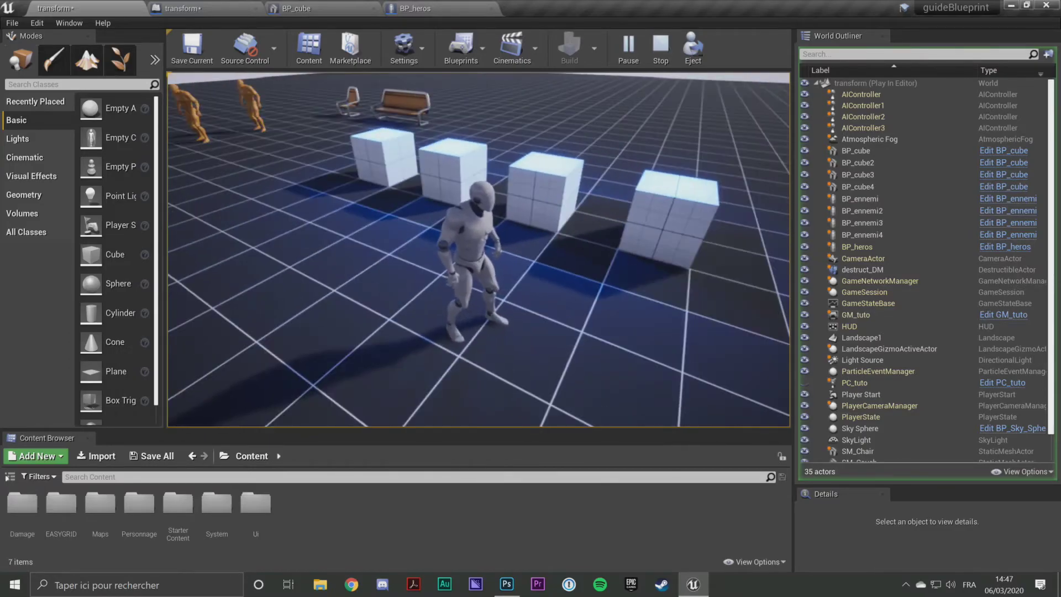
key("Escape")
Return to the BP_heros Event Graph and box-select the Get All Actors Of Class node.
left_click(420, 8)
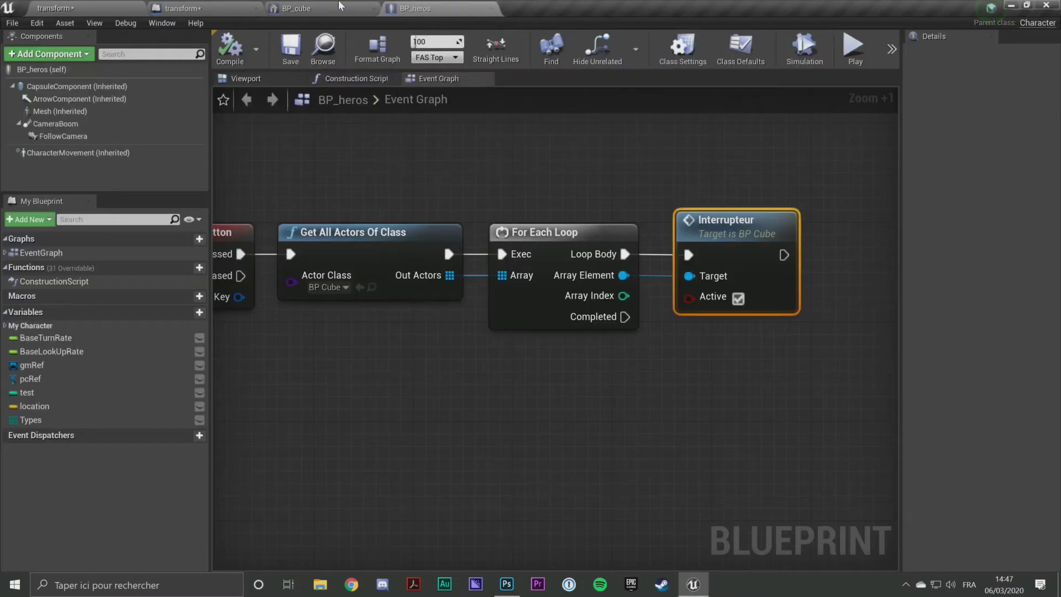
right_click_drag(421, 175, 497, 237)
scroll(498, 237, "up", 3)
left_click_drag(423, 194, 503, 298)
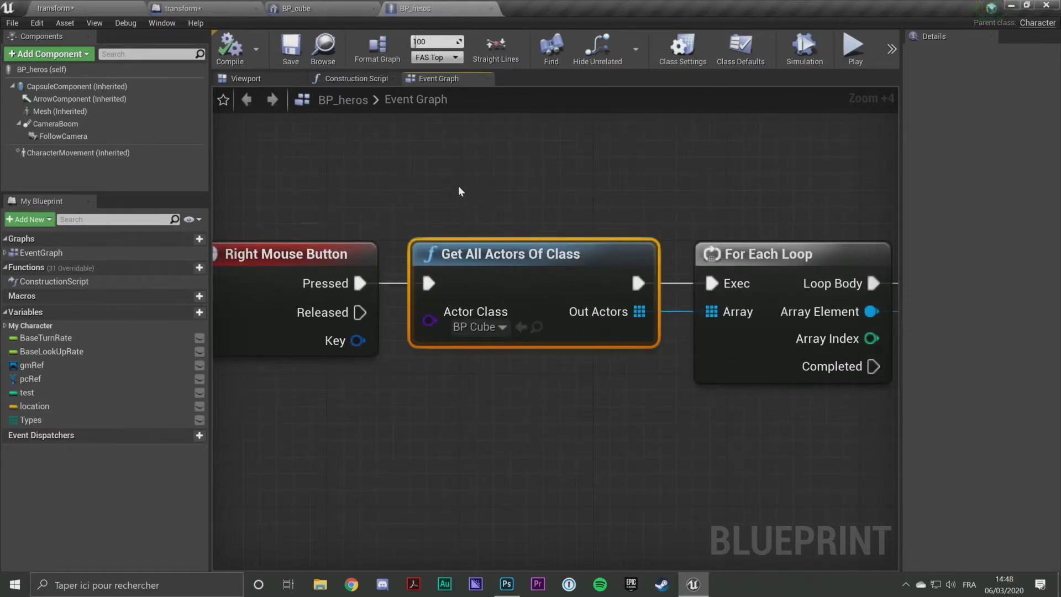
left_click_drag(604, 381, 431, 181)
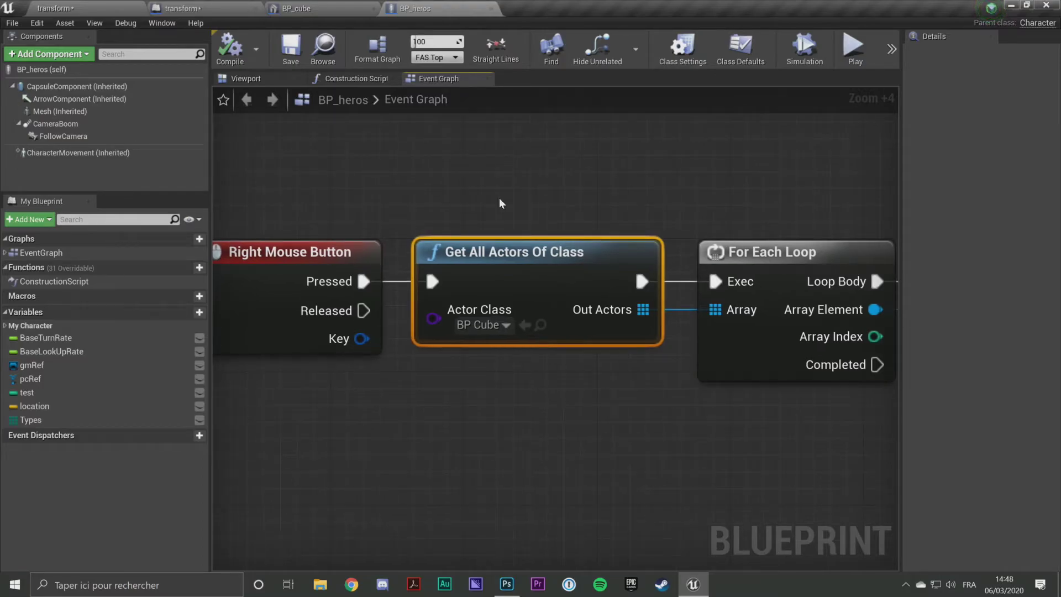
scroll(554, 212, "down", 2)
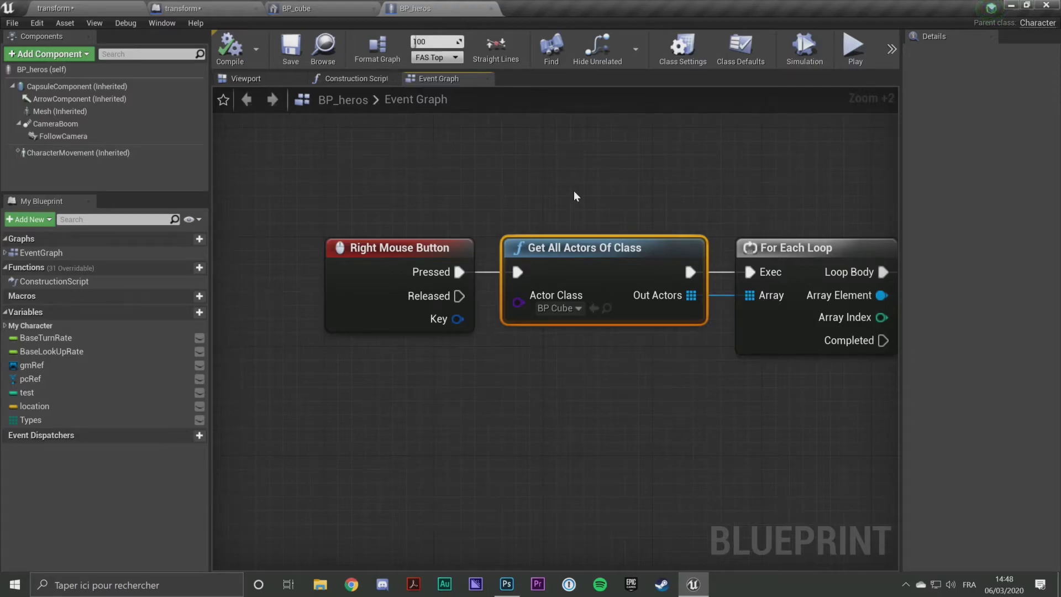
Pan to show the whole Interrupteur node, reselect Get All Actors Of Class, then clear the selection.
right_click_drag(604, 209, 552, 194)
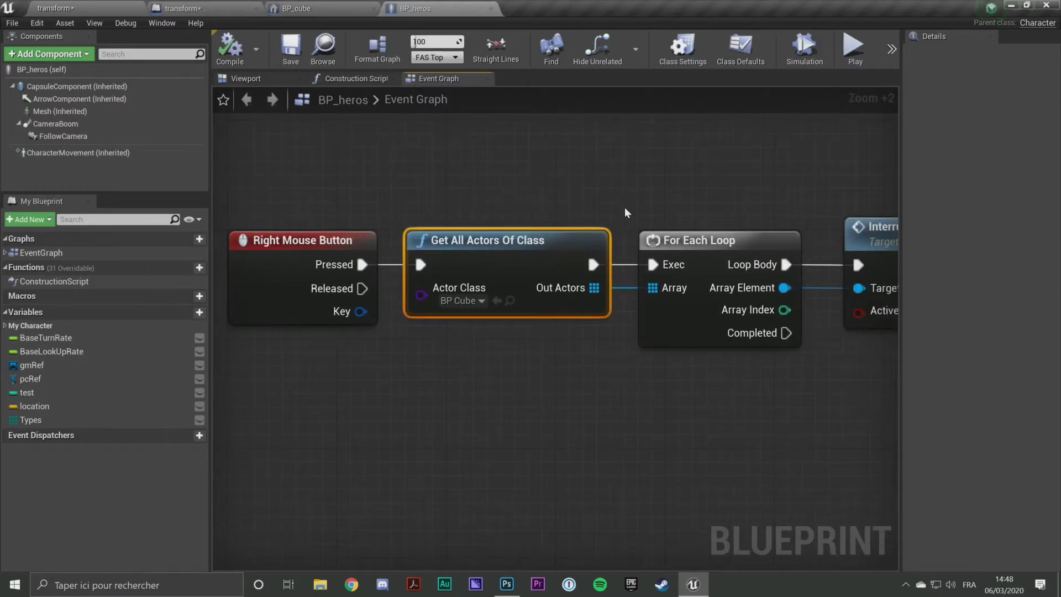
mouse_move(625, 208)
right_mouse_down()
mouse_move(520, 222)
mouse_move(587, 194)
right_mouse_up()
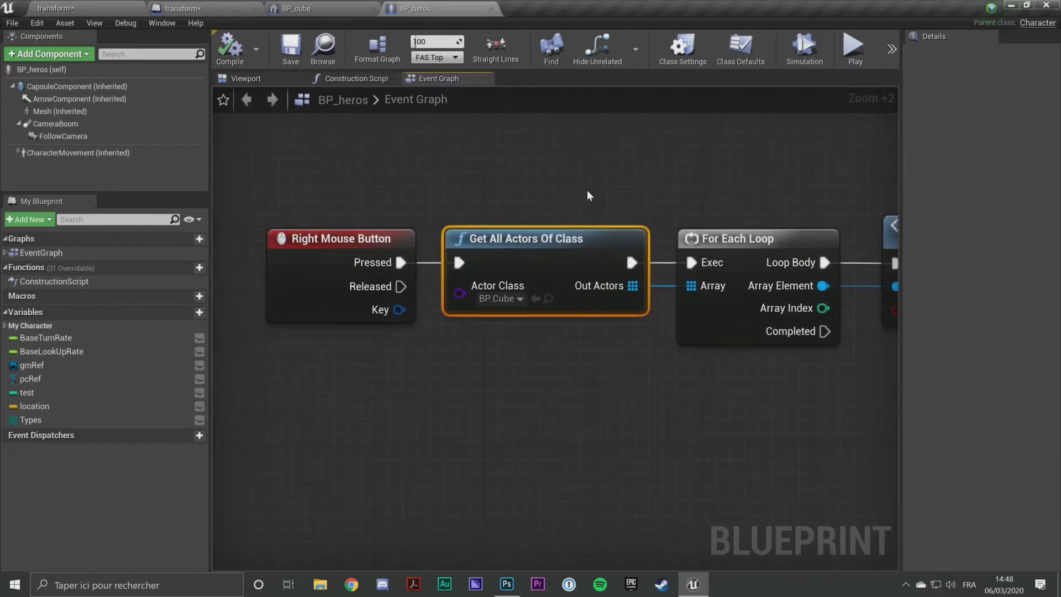
scroll(575, 211, "up", 3)
left_click_drag(414, 163, 632, 387)
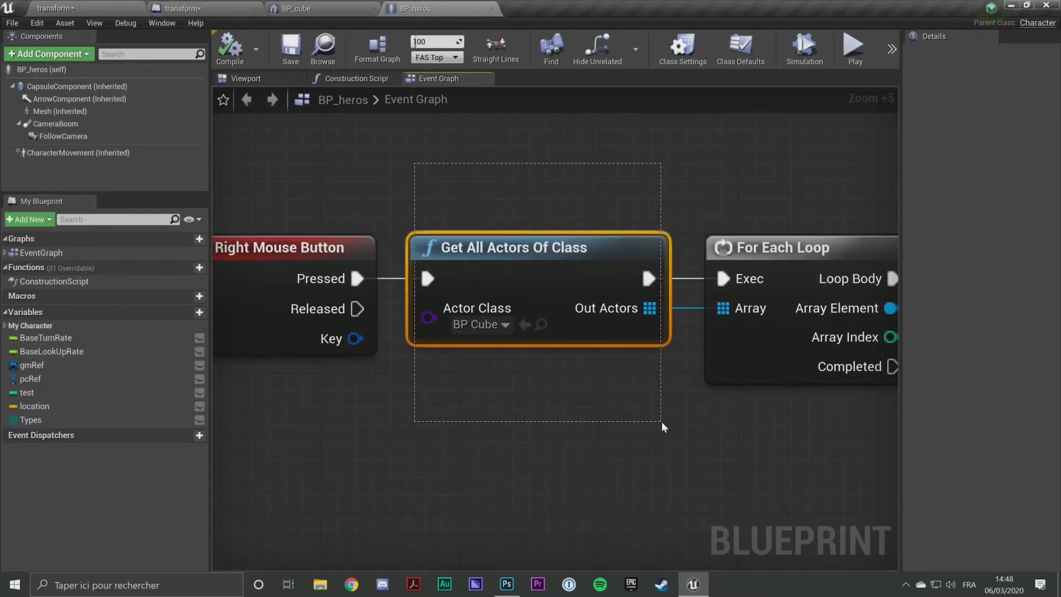
left_click_drag(671, 417, 662, 422)
left_click_drag(469, 183, 655, 400)
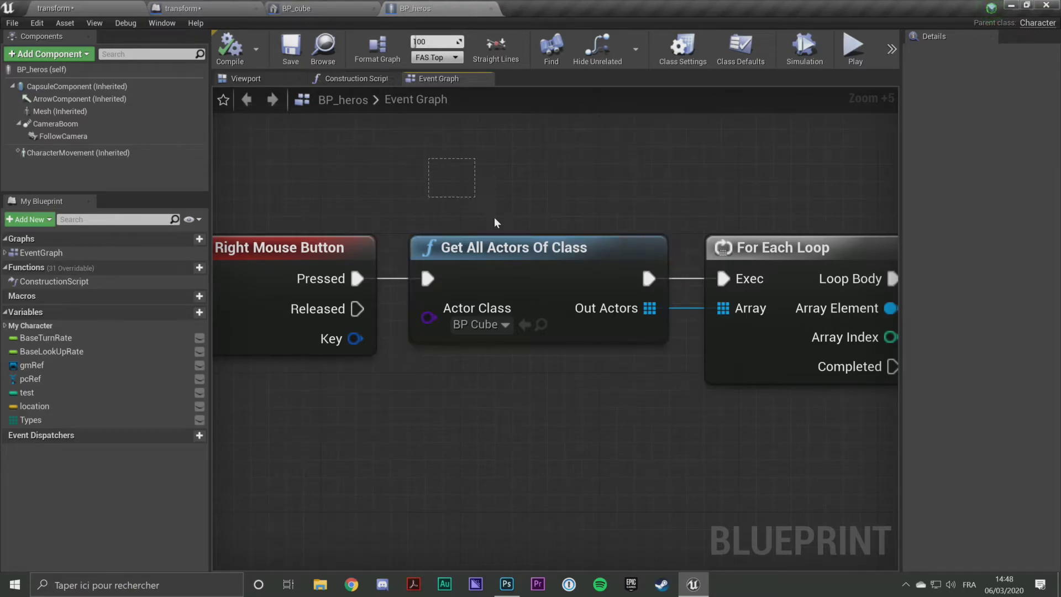
left_click(651, 390)
Frame Interrupteur and Get All Actors Of Class, then box-select the For Each Loop node.
scroll(646, 382, "down", 3)
scroll(644, 374, "down", 2)
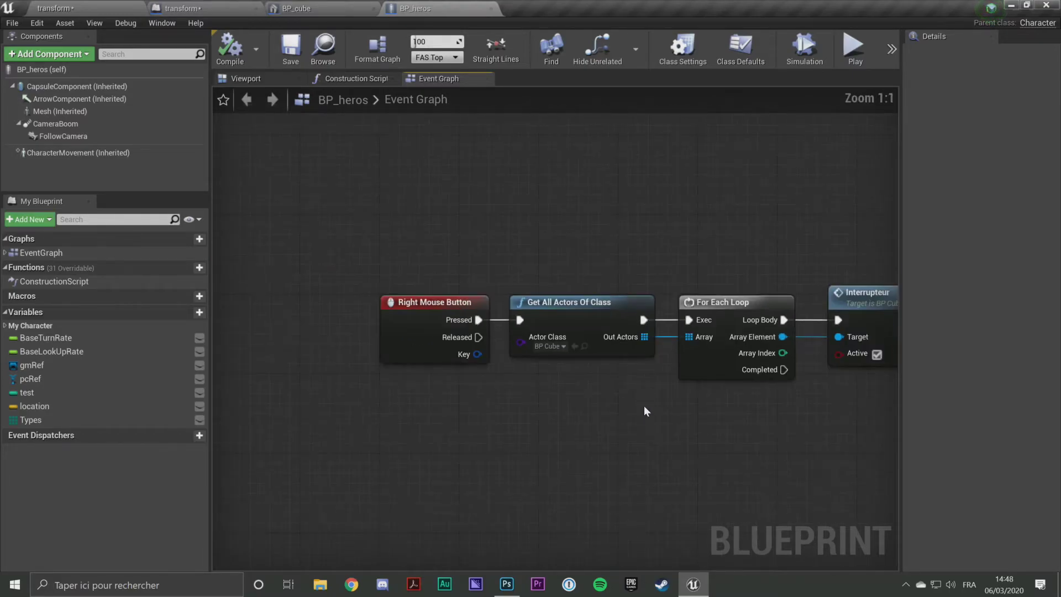
scroll(627, 398, "up", 3)
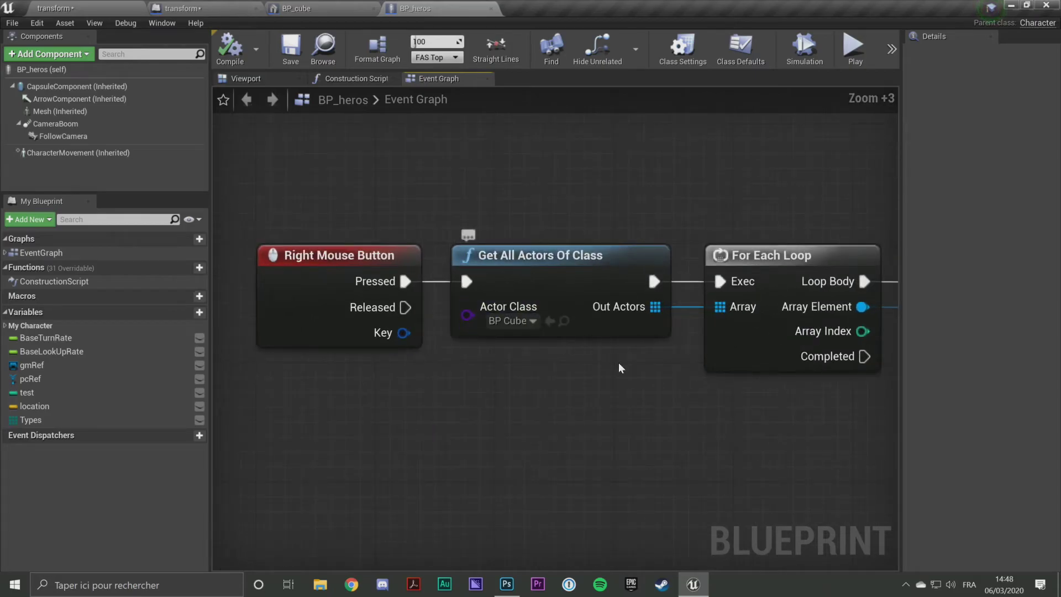
right_click_drag(812, 415, 387, 374)
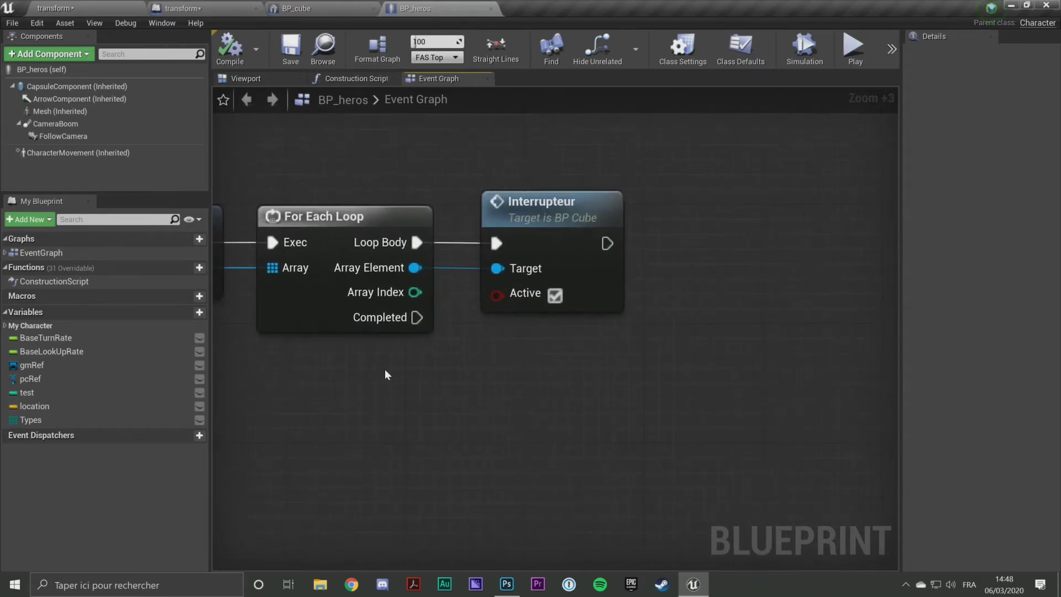
right_click_drag(439, 159, 590, 187)
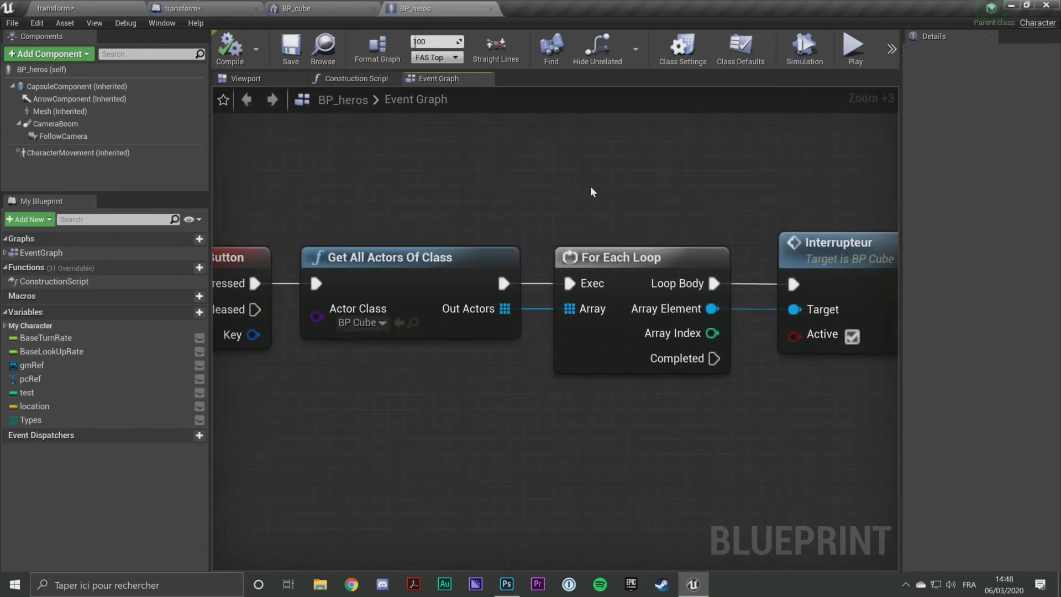
mouse_move(559, 176)
left_mouse_down()
mouse_move(757, 394)
mouse_move(731, 423)
left_mouse_up()
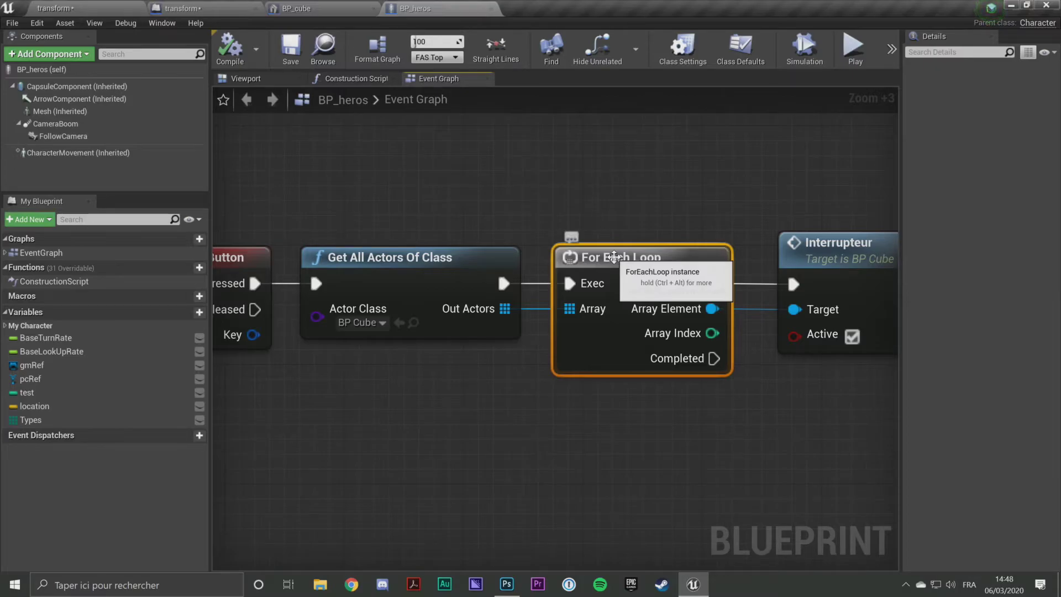
Delete the For Each Loop node and select the Right Mouse Button and Get All Actors nodes.
key("Delete")
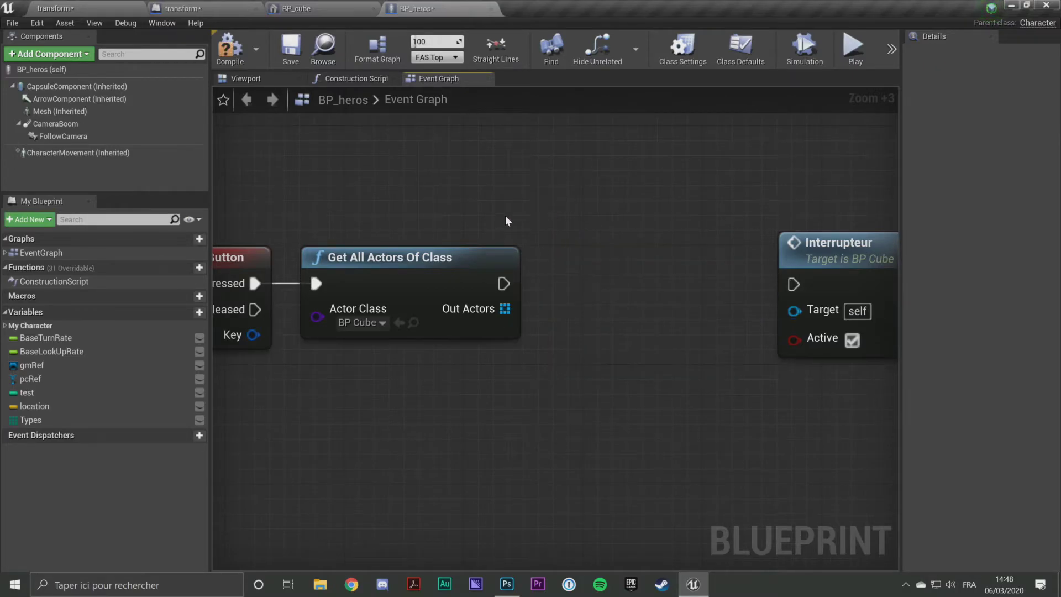
right_click_drag(291, 245, 509, 199)
left_click_drag(301, 152, 599, 365)
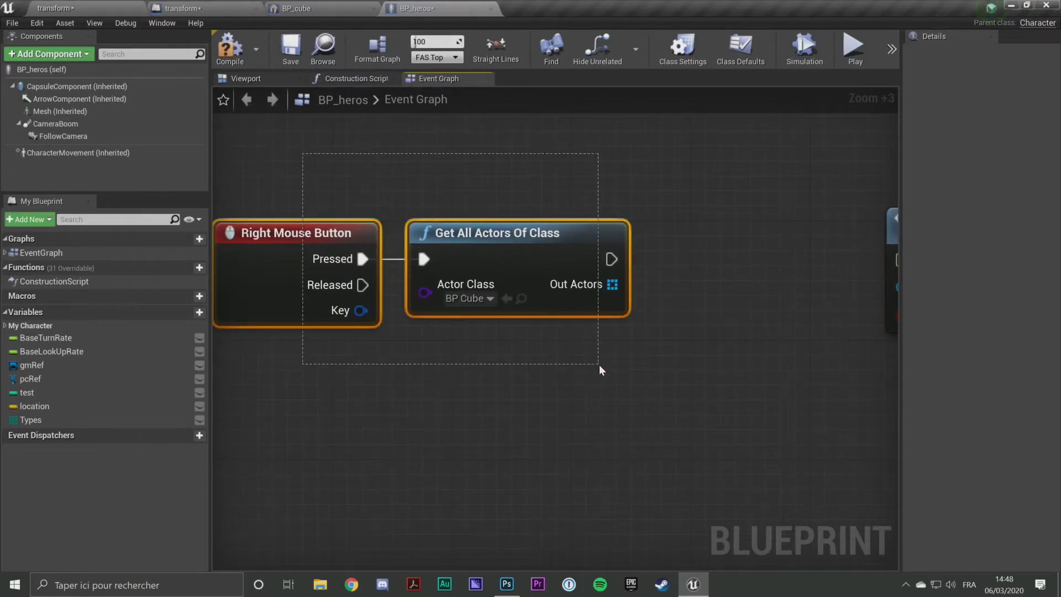
Add a GET node at index 0 fed by the Out Actors array of Get All Actors Of Class.
left_click_drag(612, 284, 669, 310)
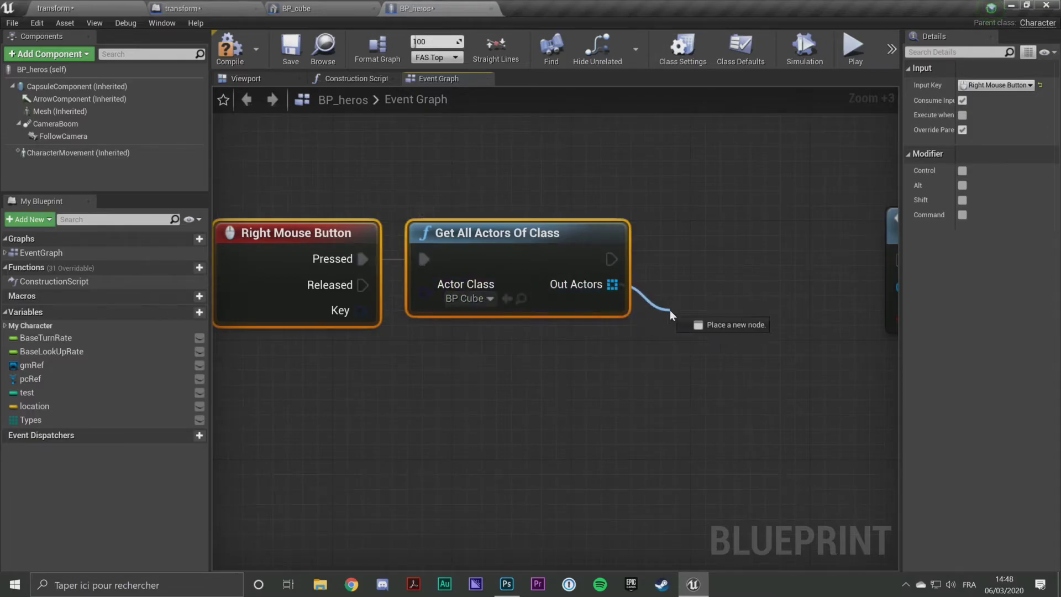
type("get")
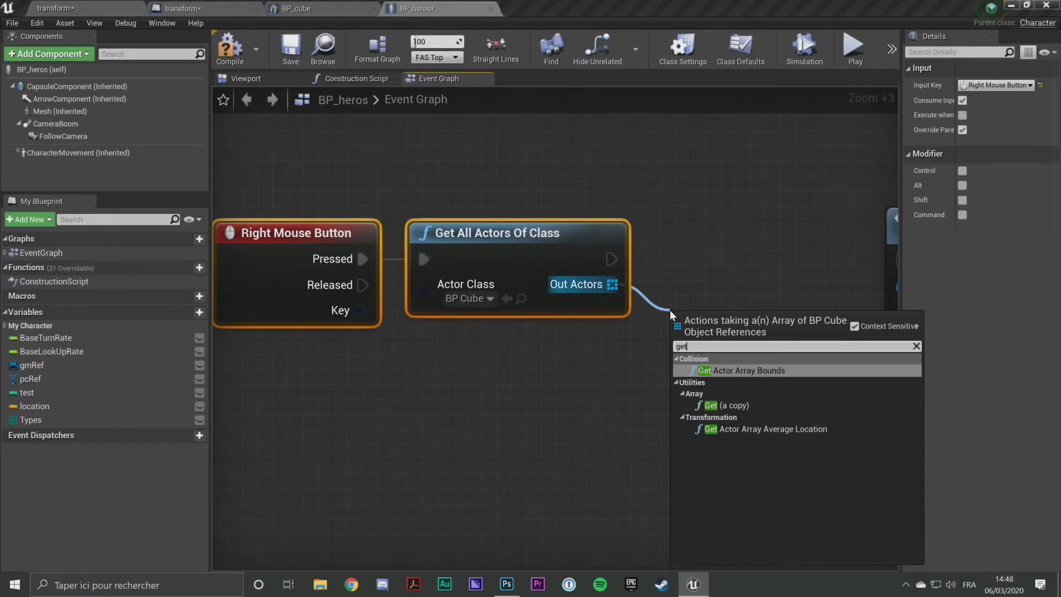
left_click(721, 404)
mouse_move(765, 301)
right_mouse_down()
mouse_move(665, 277)
mouse_move(640, 259)
right_mouse_up()
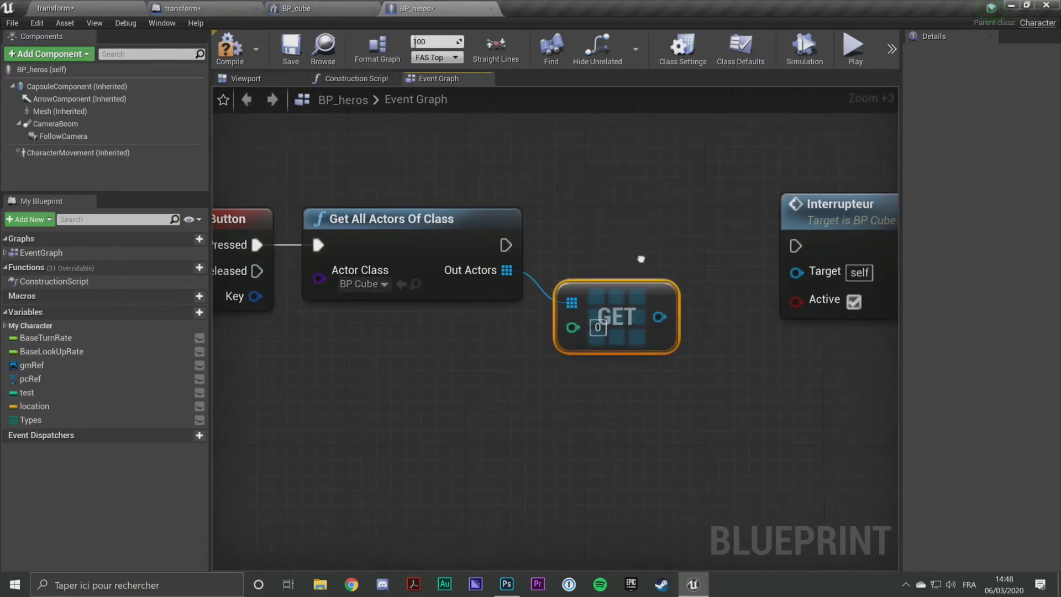
scroll(635, 260, "up", 4)
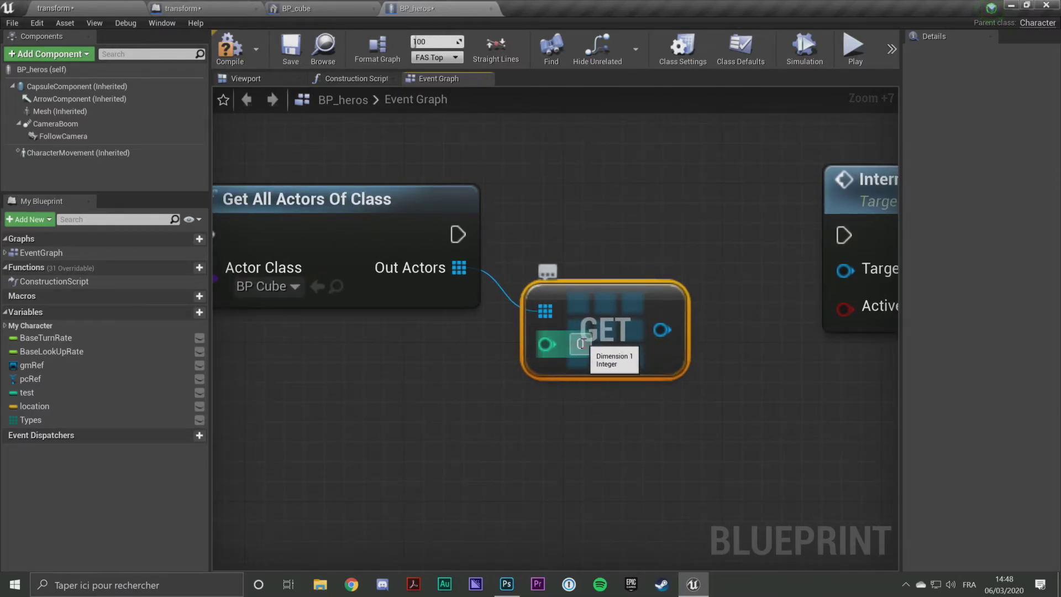
left_click(60, 8)
Select BP_cube and the third and fourth cubes in the level, then return to BP_heros.
left_click(381, 136)
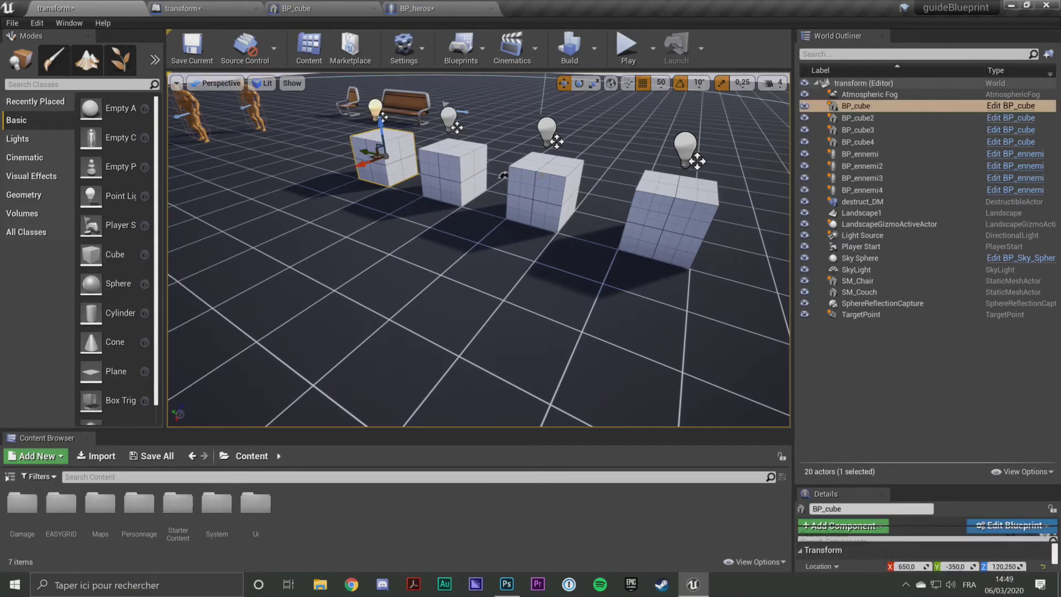
left_click(545, 191)
left_click(669, 221)
left_click(437, 8)
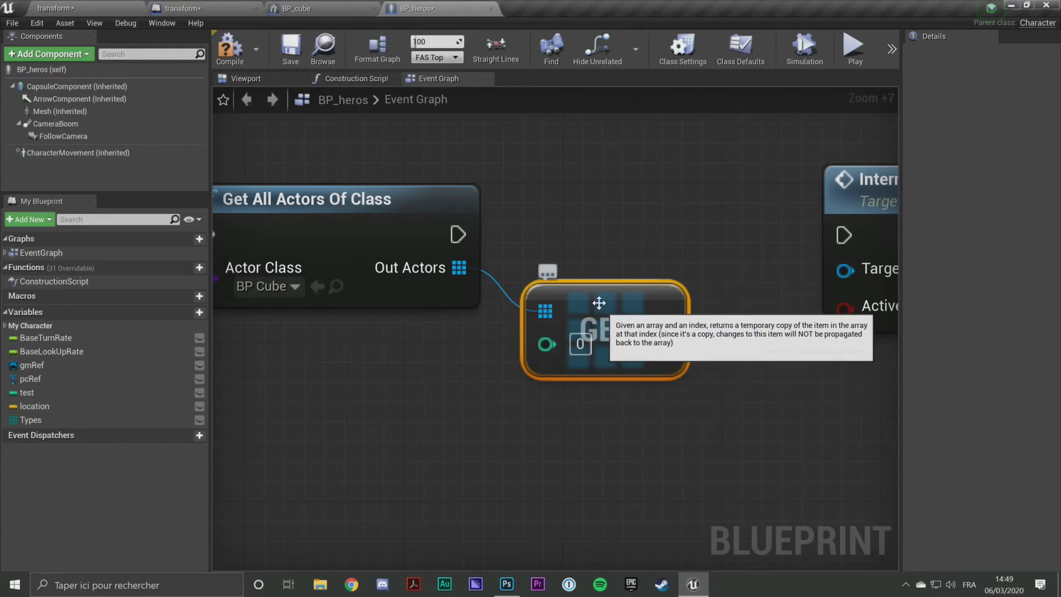
Set the GET node's index to 1 and wire its output into Interrupteur's Target.
left_click(580, 345)
type("1")
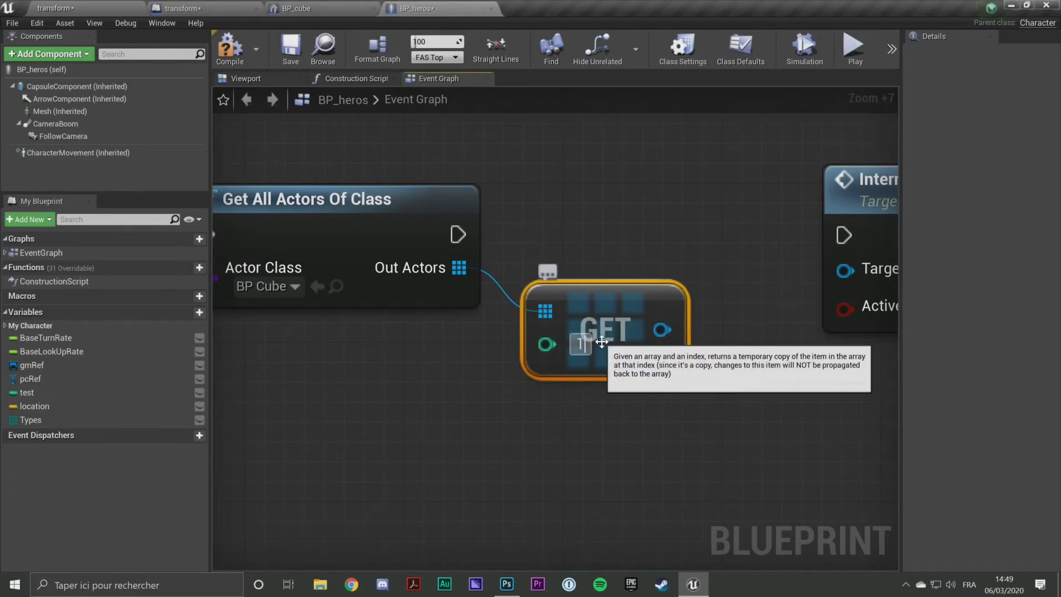
mouse_move(662, 330)
left_mouse_down()
mouse_move(845, 270)
mouse_move(459, 236)
left_mouse_up()
scroll(605, 221, "down", 3)
scroll(571, 213, "down", 3)
scroll(604, 208, "down", 2)
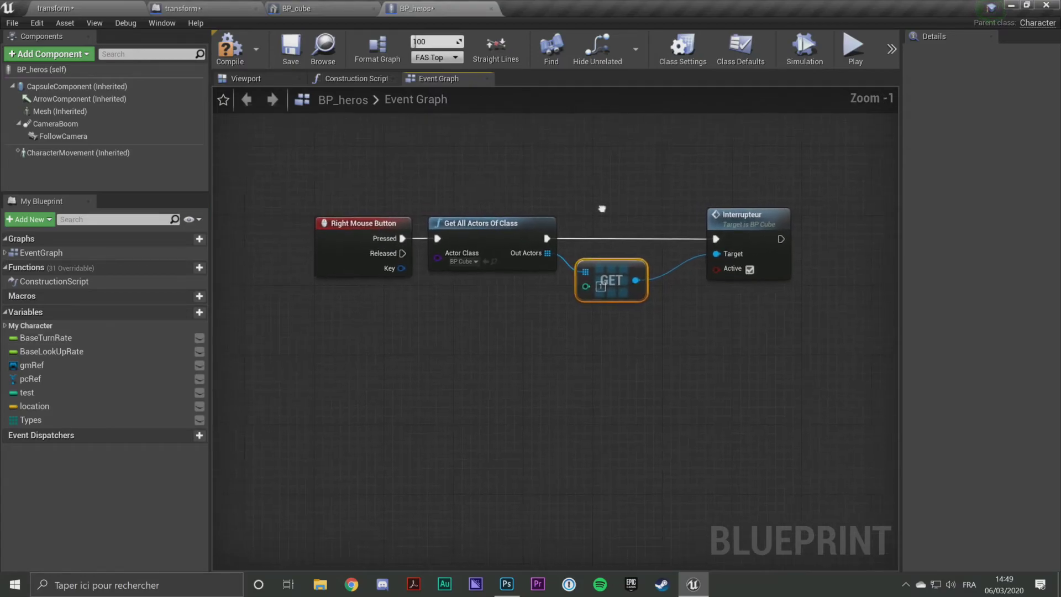
scroll(572, 224, "up", 1)
scroll(571, 223, "up", 1)
Connect Get All Actors Of Class's execution output to Interrupteur and save BP_heros.
left_click_drag(381, 158, 511, 298)
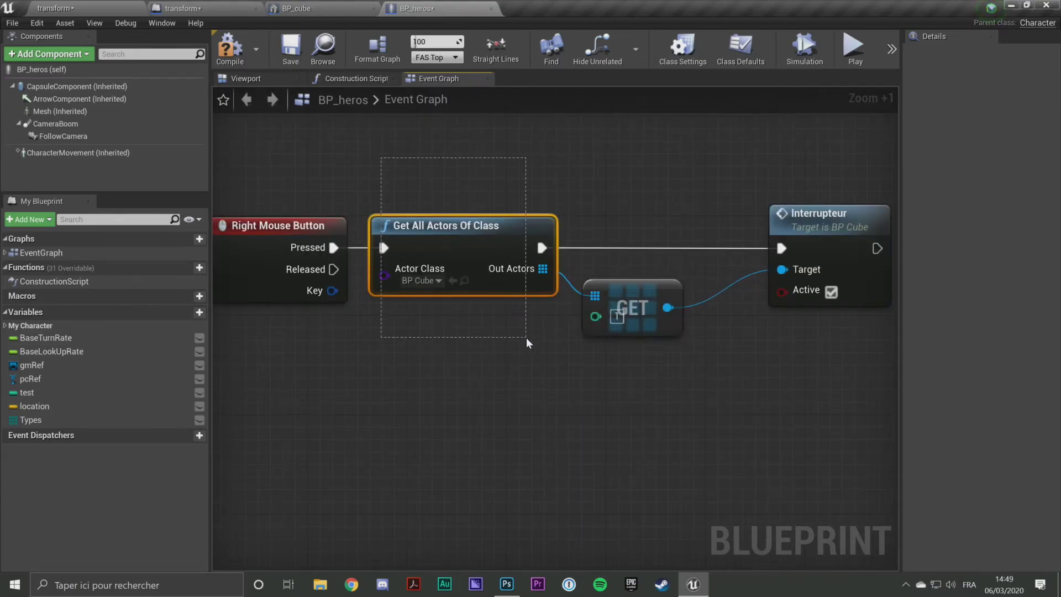
mouse_move(595, 316)
left_mouse_down()
mouse_move(526, 357)
mouse_move(526, 327)
mouse_move(610, 363)
left_mouse_up()
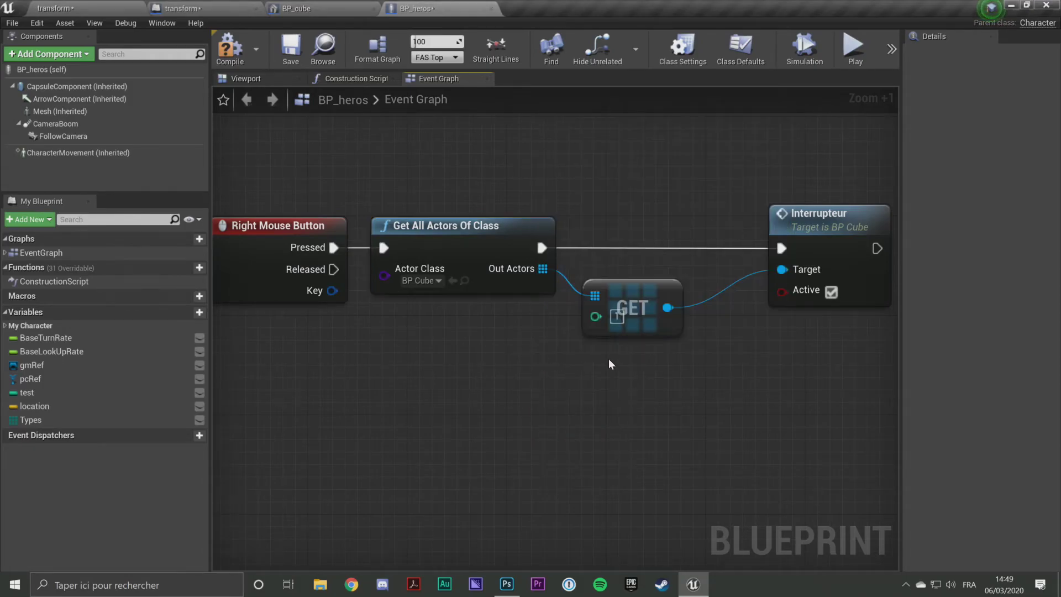
left_click(291, 49)
Test-play the transform level, walking the character toward the cubes, then stop.
left_click(147, 6)
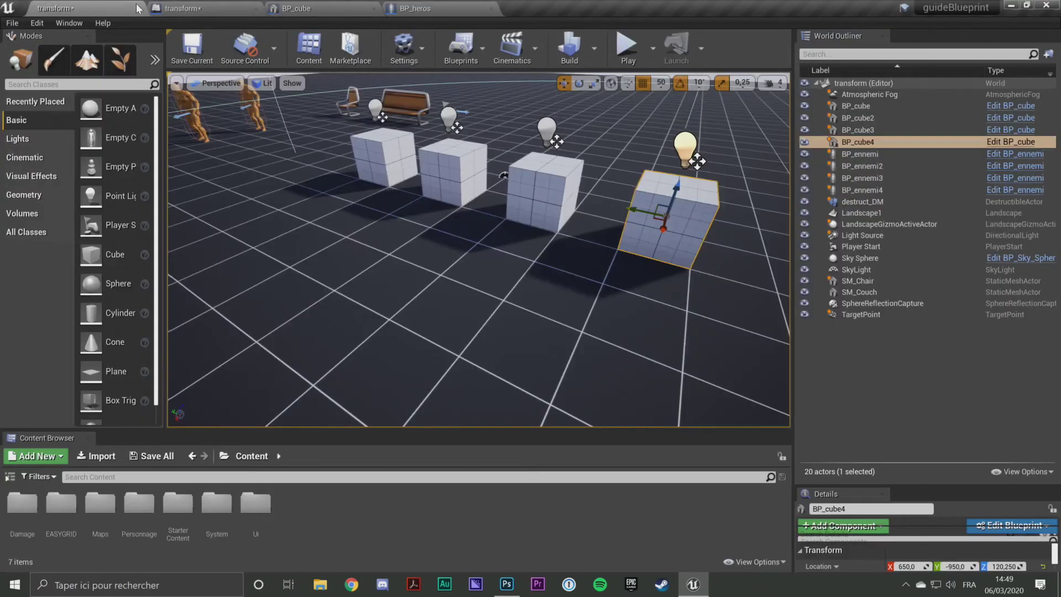
left_click(622, 52)
key("w")
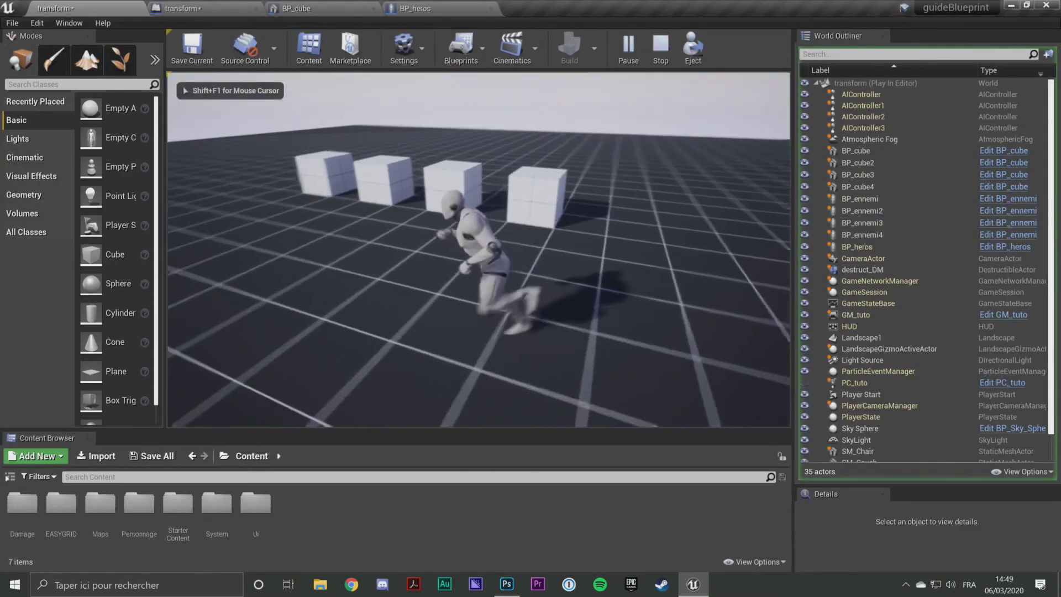
key("w")
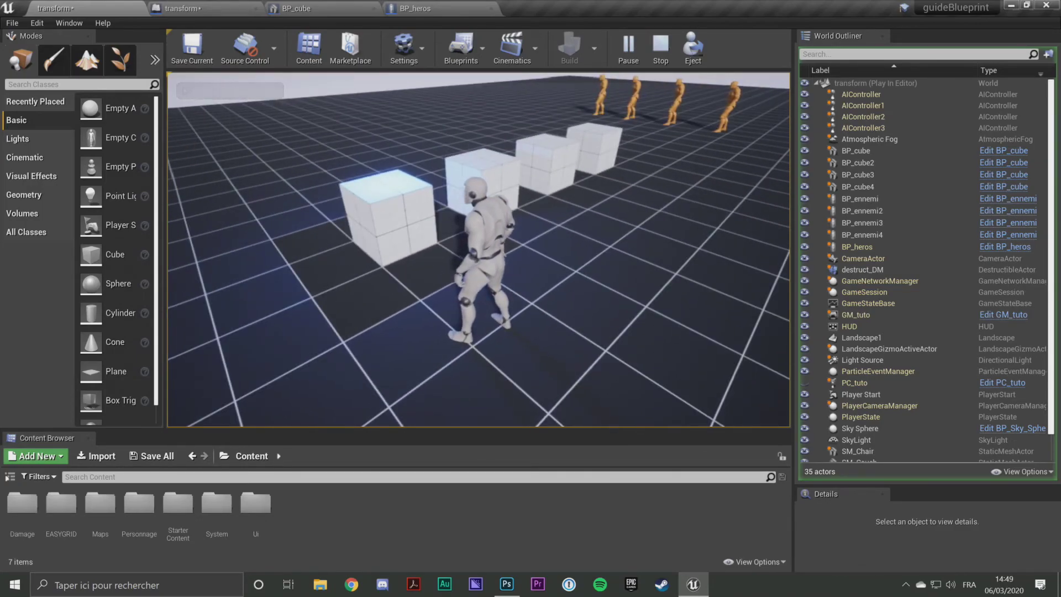
key("Escape")
Change the GET index to 2 in BP_heros and test-play the level again.
left_click(428, 8)
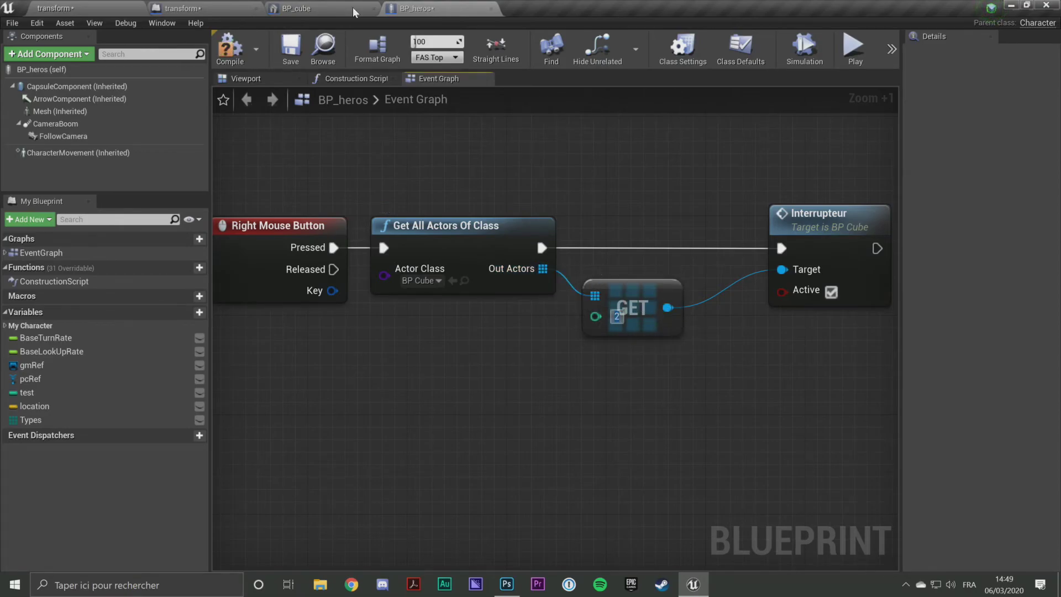
left_click(76, 6)
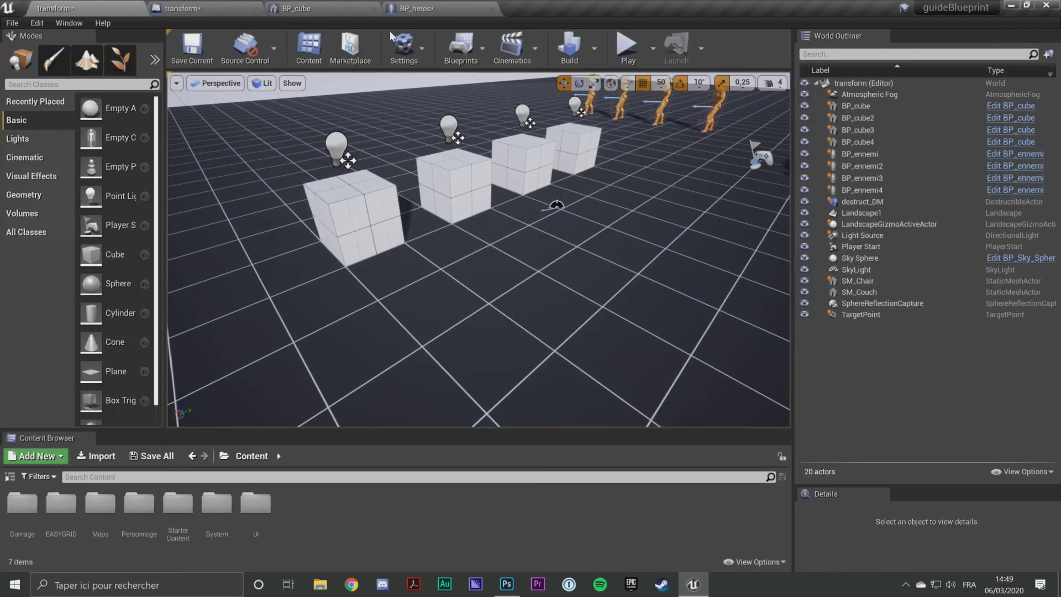
left_click(631, 82)
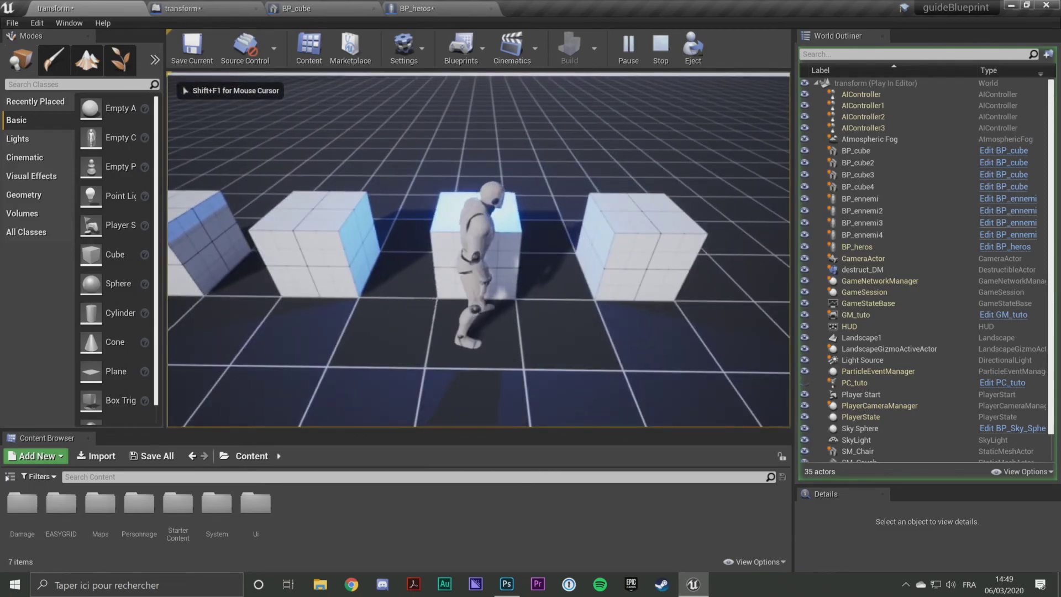
key("Escape")
left_click(417, 7)
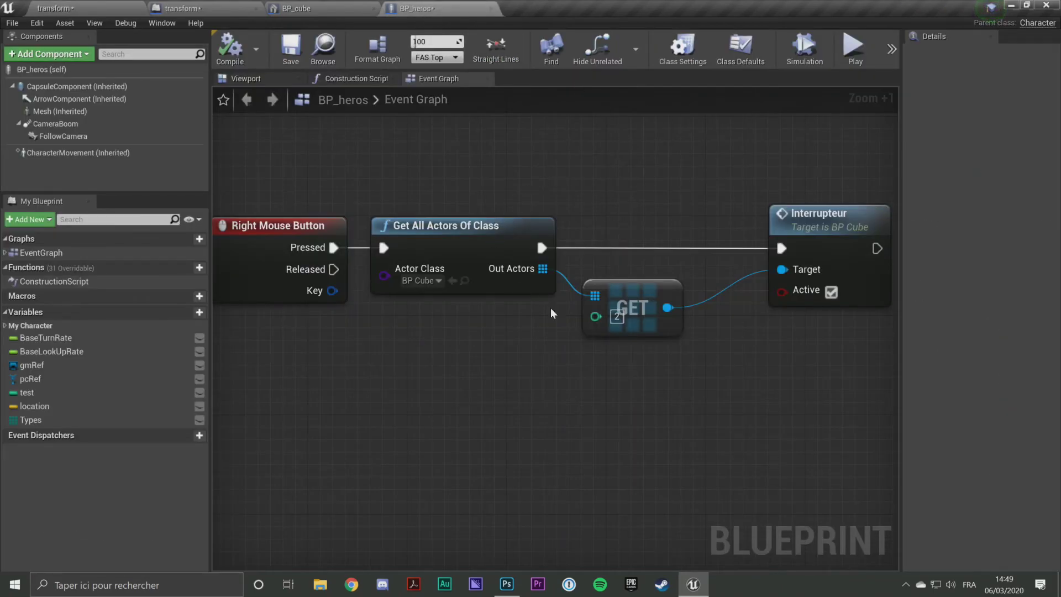
With the GET index at 6, play in a preview window, jump past the cubes, then stop.
right_click_drag(669, 230, 699, 245)
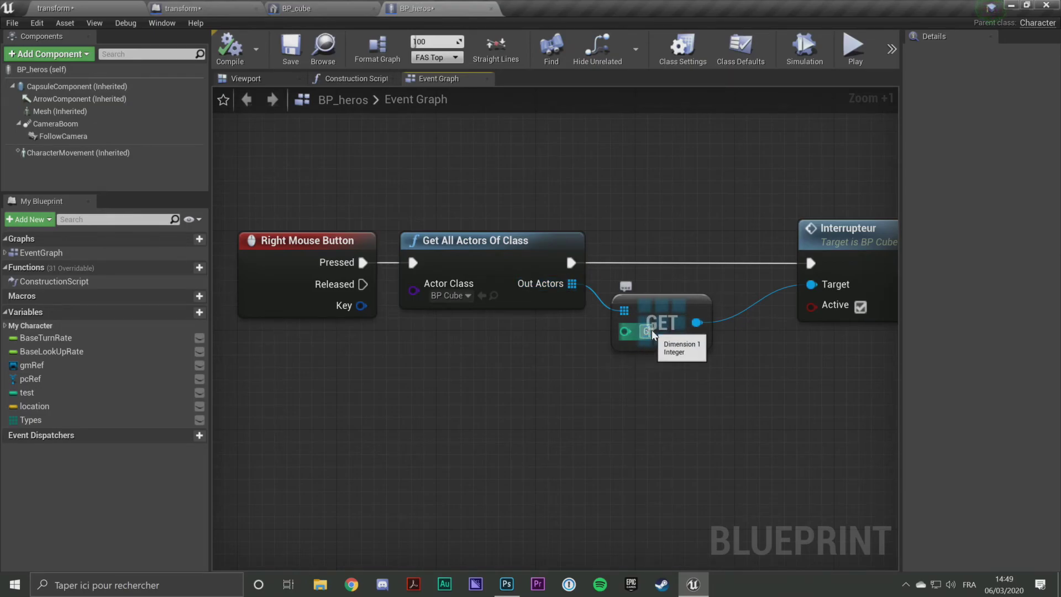
left_click(851, 56)
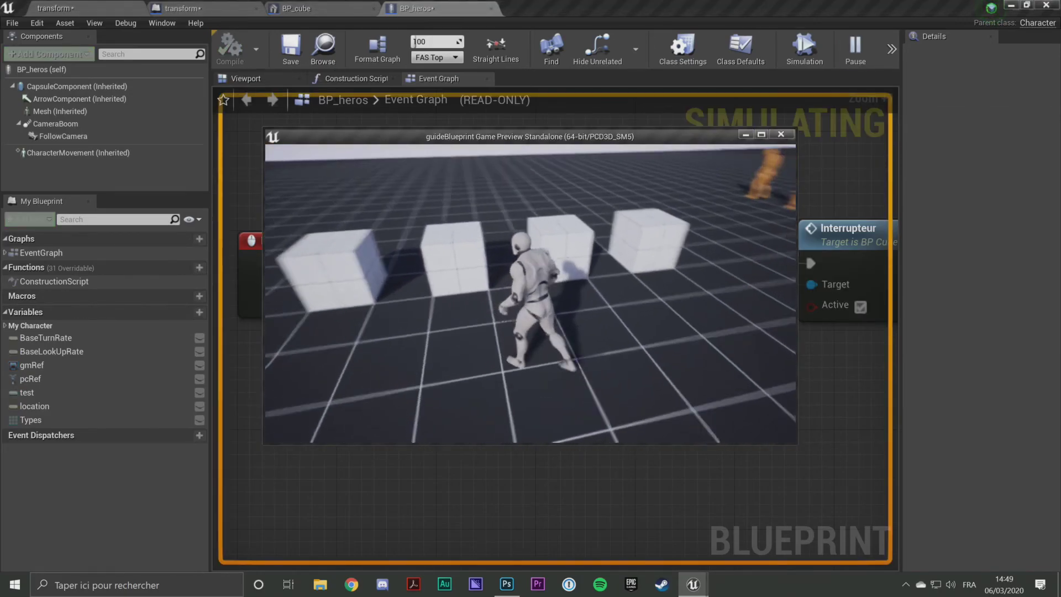
key("space")
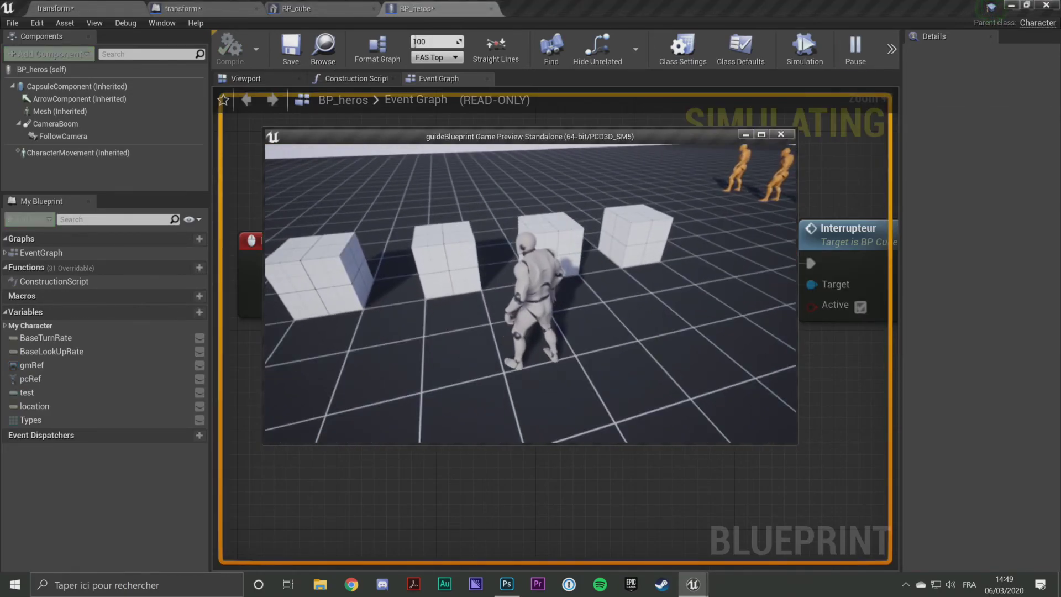
key("Escape")
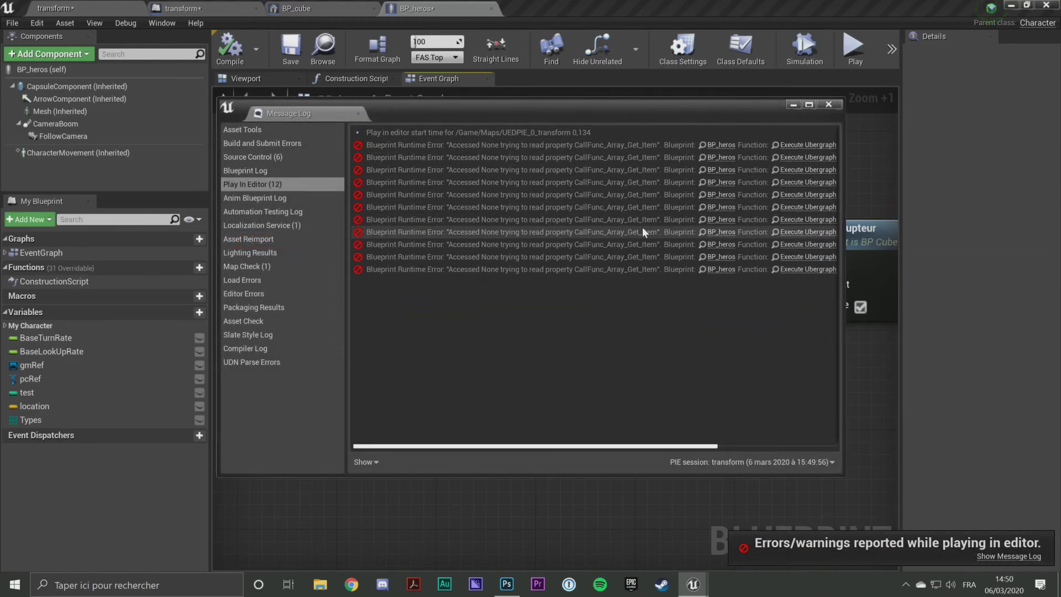
Inspect the Accessed None errors in the Message Log and jump to the Interrupteur node.
left_click(633, 232)
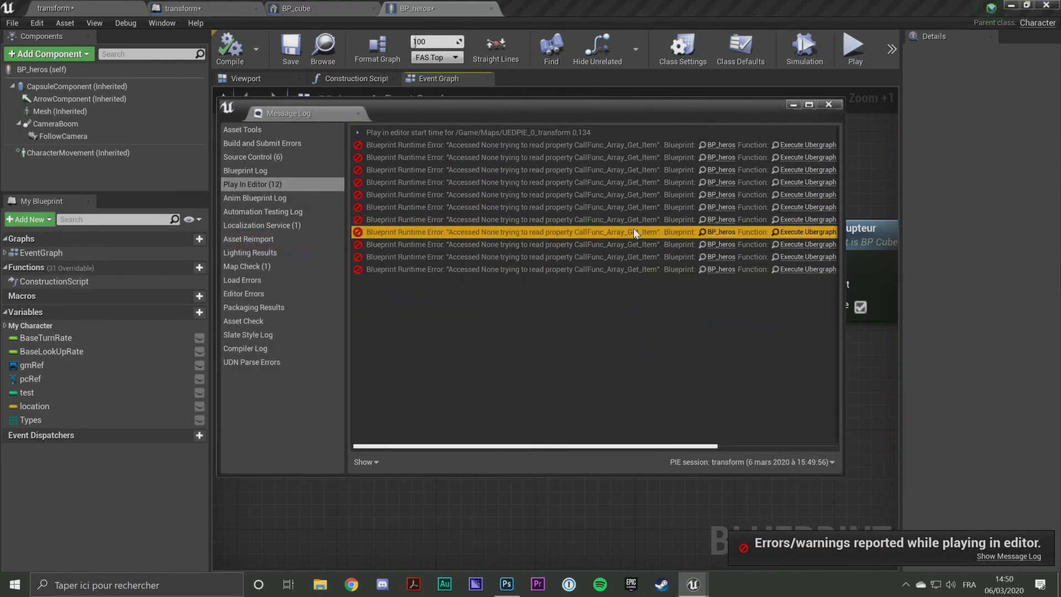
left_click(646, 194)
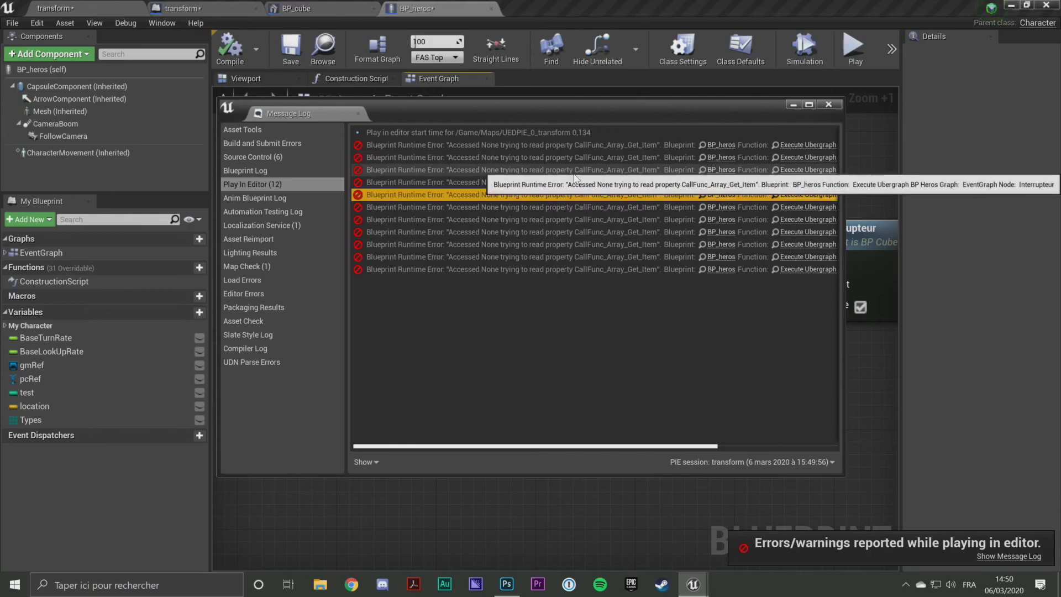
left_click(828, 104)
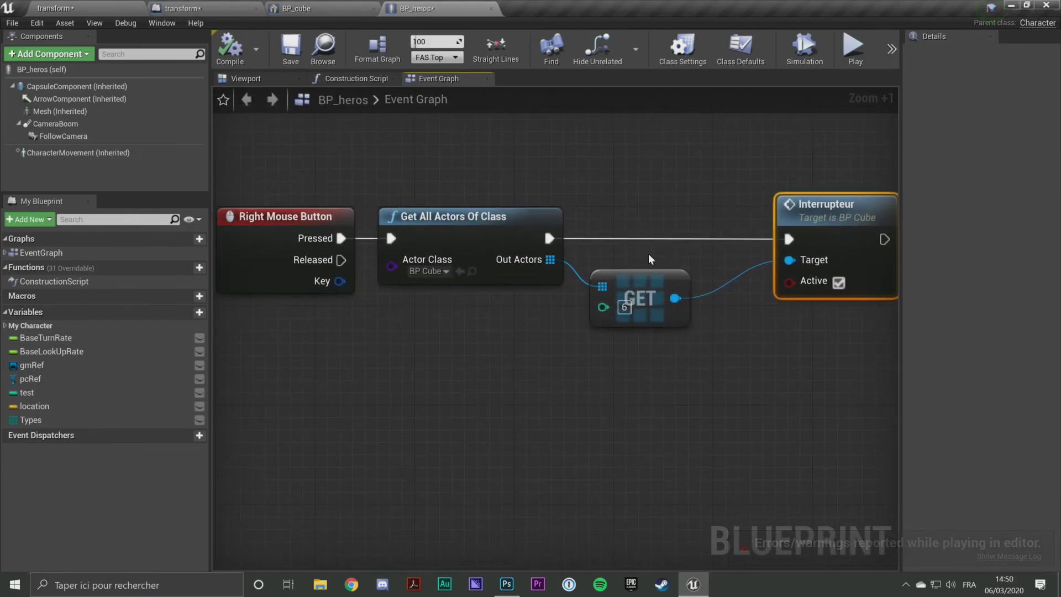
Zoom and pan around Interrupteur to review its GET index 6 wiring, then deselect it.
scroll(678, 289, "up", 1)
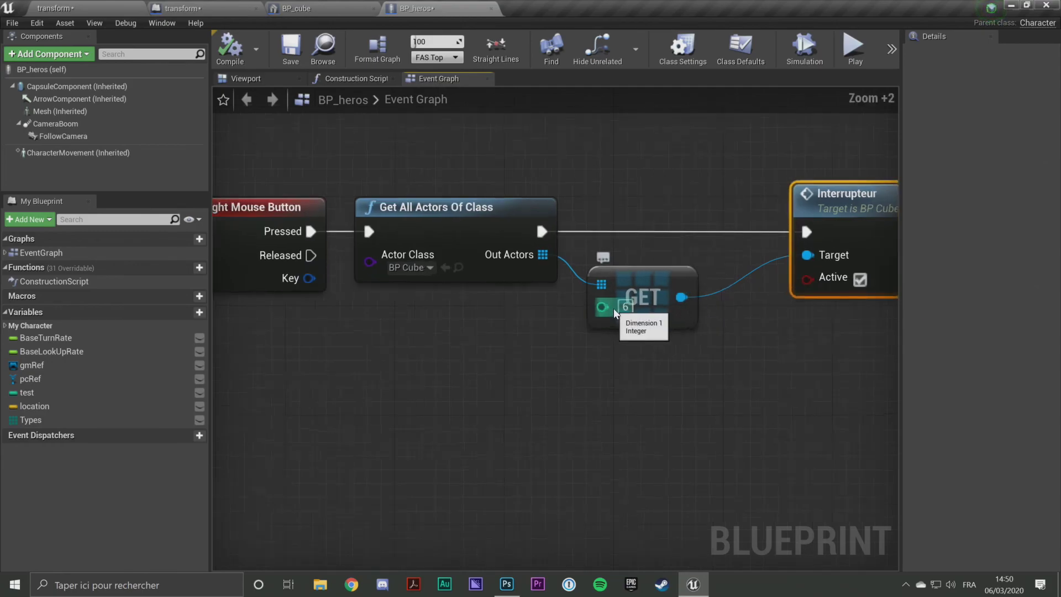
scroll(663, 295, "up", 3)
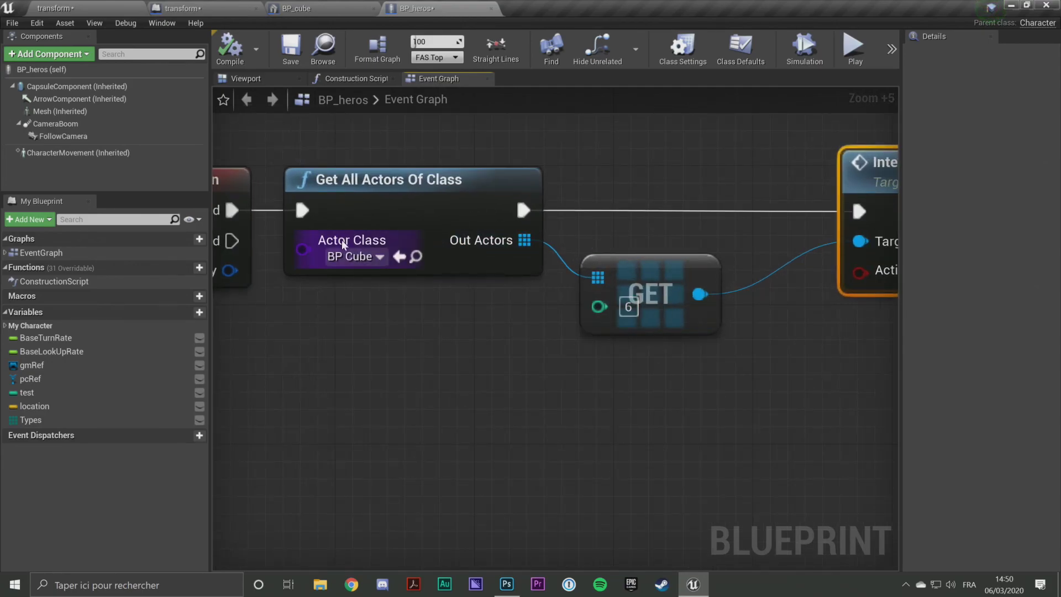
scroll(729, 219, "down", 5)
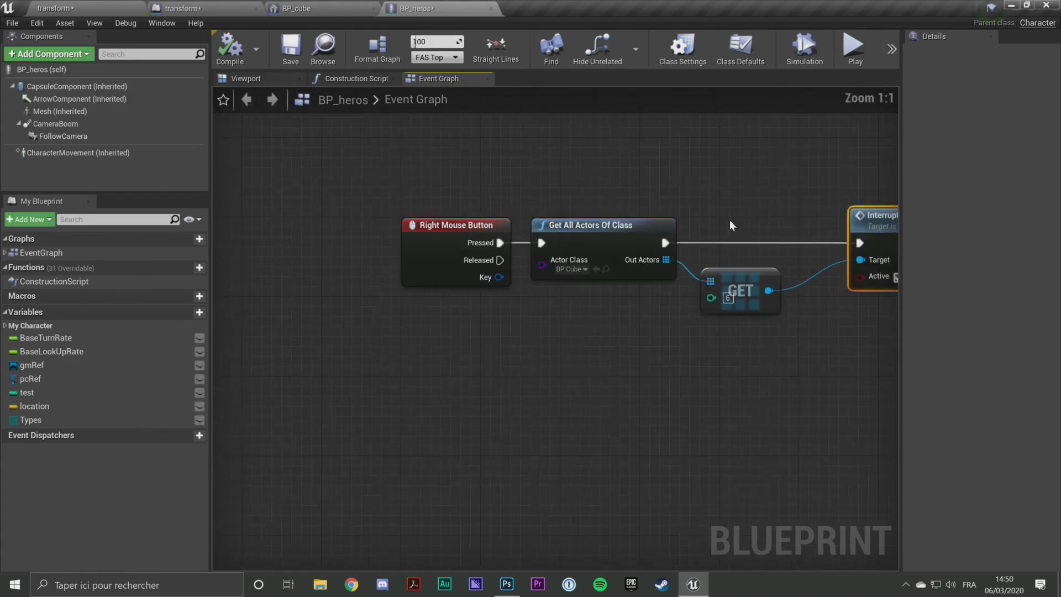
scroll(727, 224, "down", 1)
right_click_drag(727, 224, 647, 272)
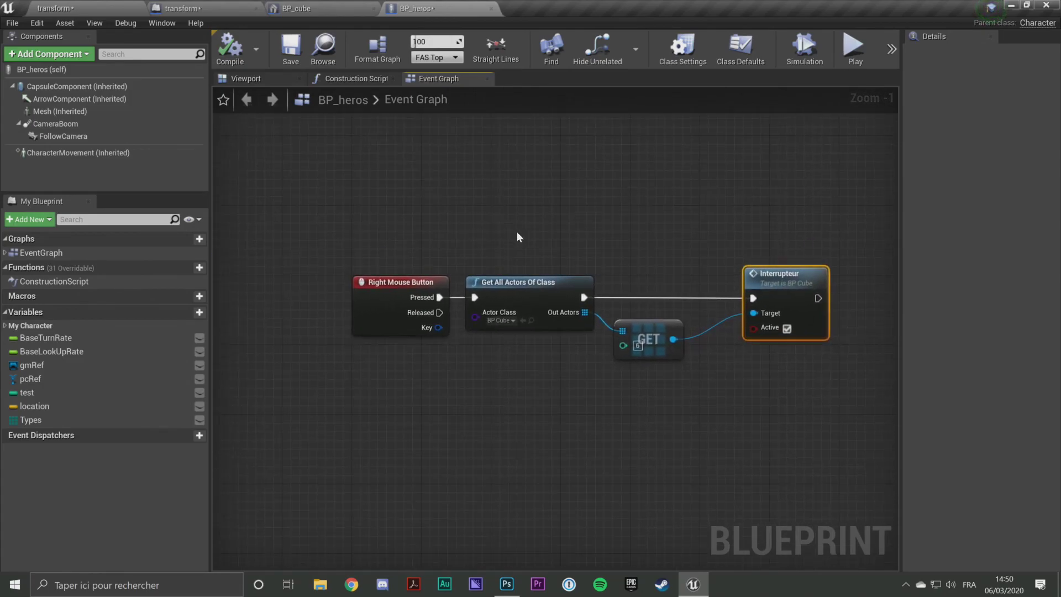
scroll(503, 247, "up", 1)
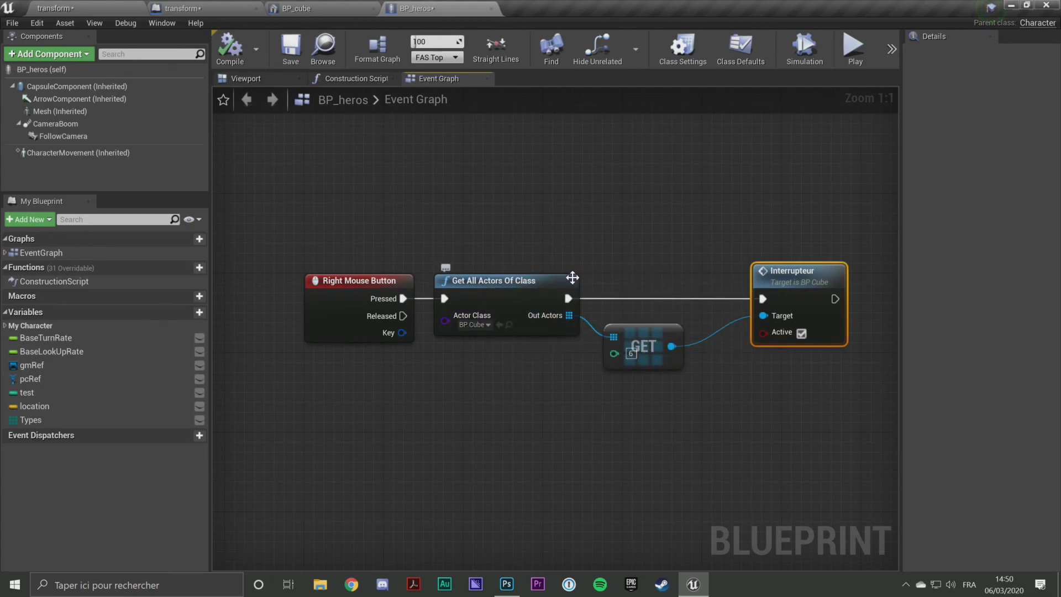
right_click_drag(690, 311, 678, 310)
left_click(679, 310)
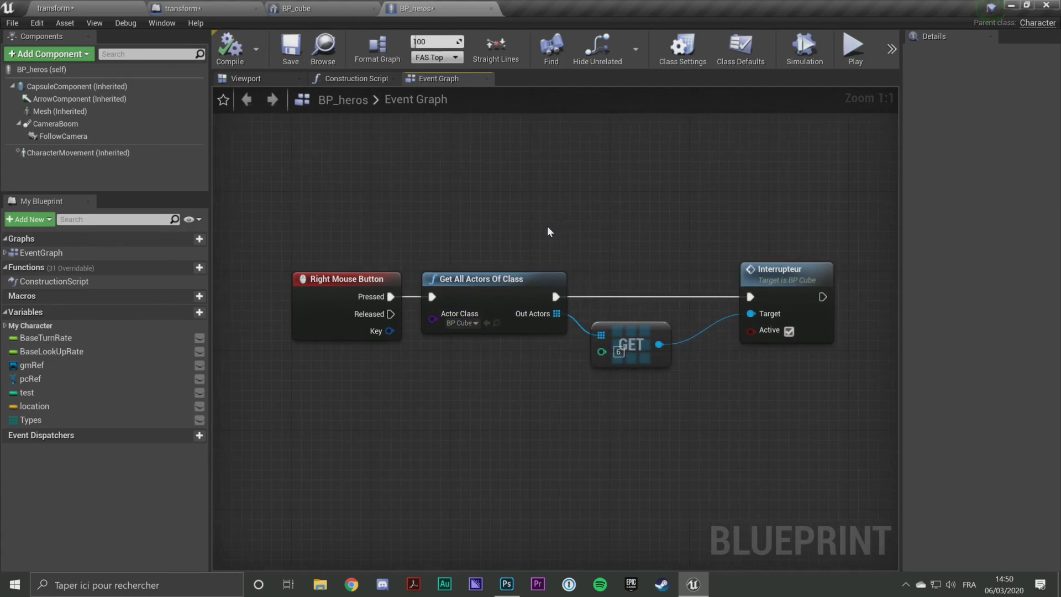